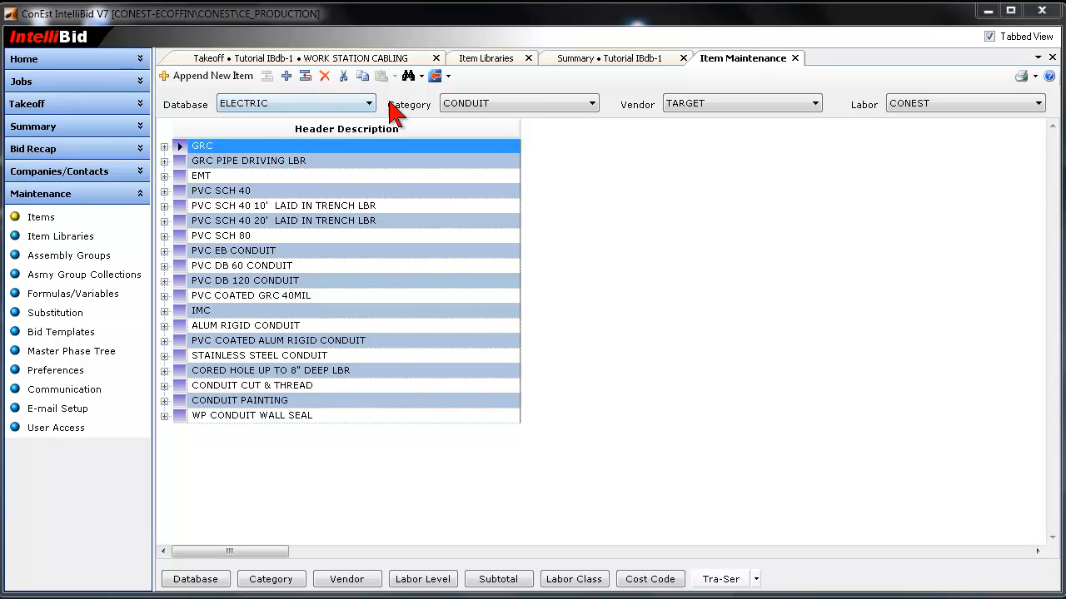
- Open the HUBBELL category of the DATABID database and select items 1570336 to 1570342 under HUBBELL INFIN-E-STATION FACEPLATES
{"action": "left_click", "coordinate": [359, 106]}
{"action": "left_click", "coordinate": [280, 130]}
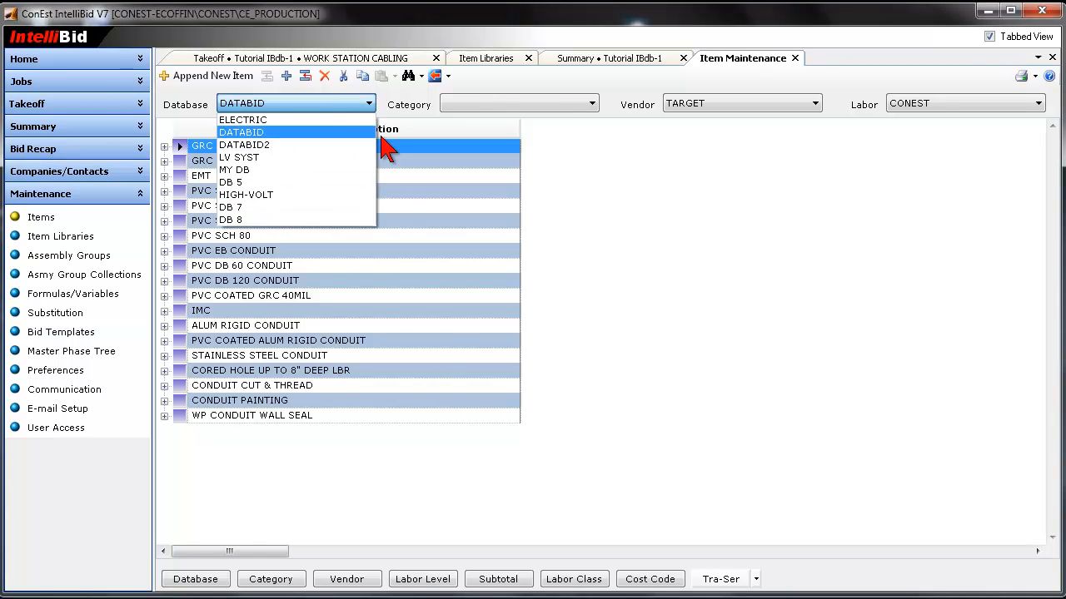
{"action": "left_click", "coordinate": [559, 104]}
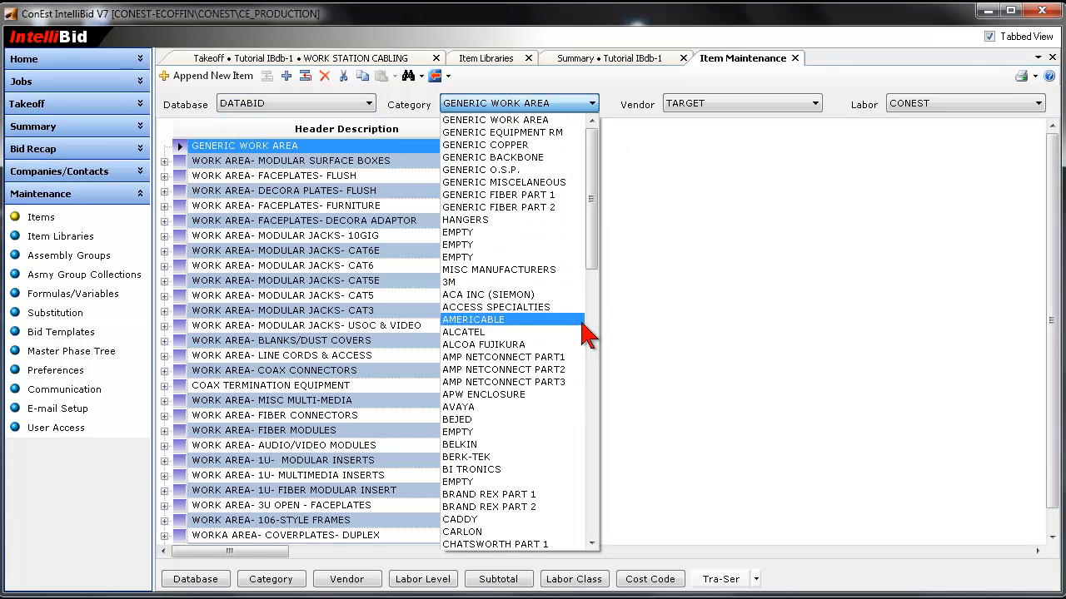
{"action": "left_click_drag", "start_coordinate": [596, 254], "coordinate": [609, 393]}
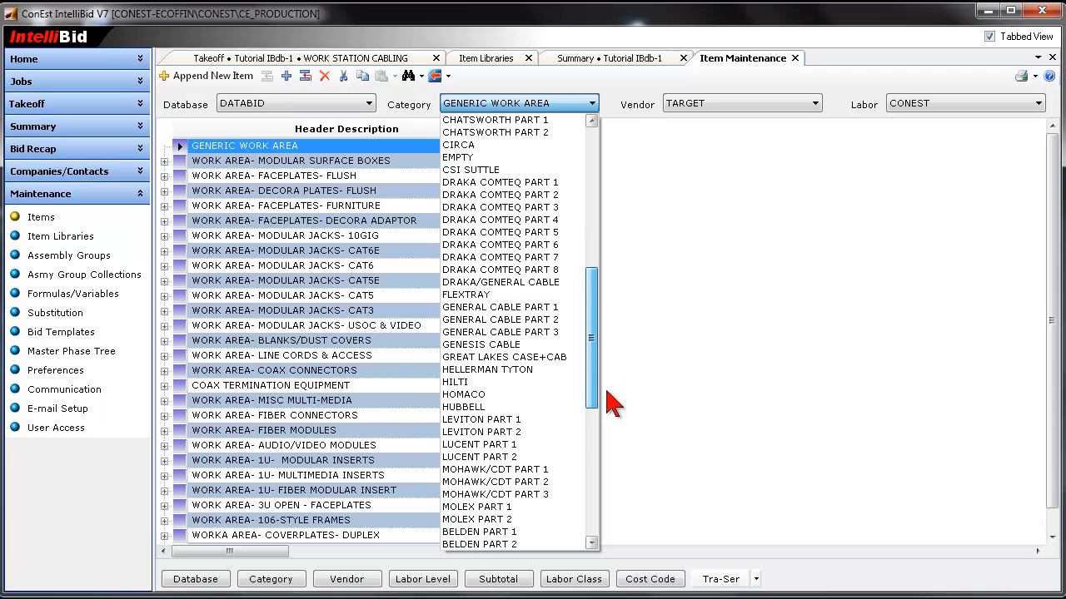
{"action": "left_click", "coordinate": [482, 407]}
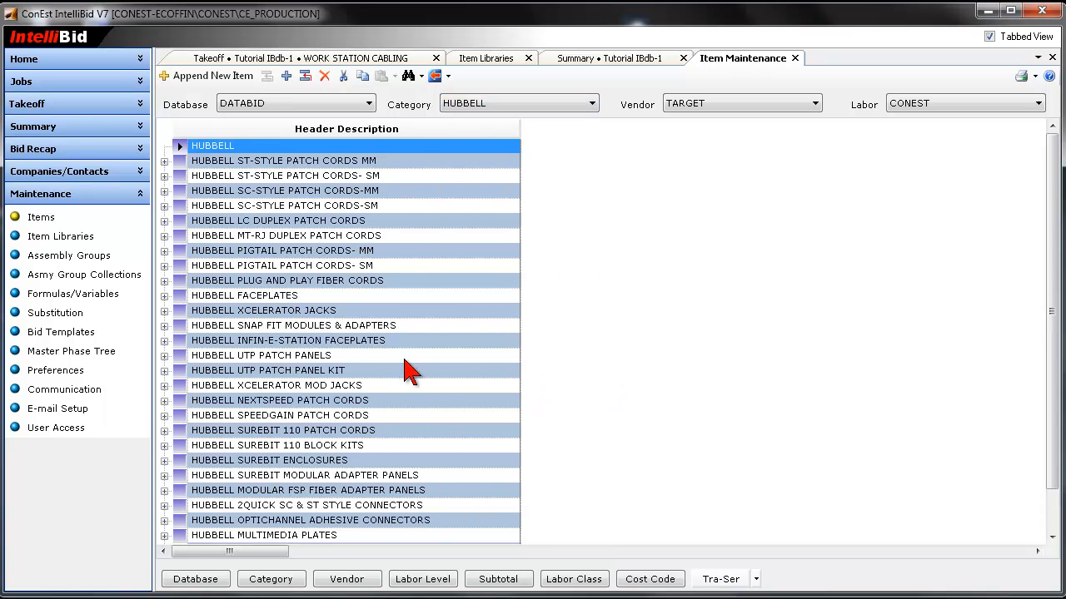
{"action": "left_click", "coordinate": [164, 343]}
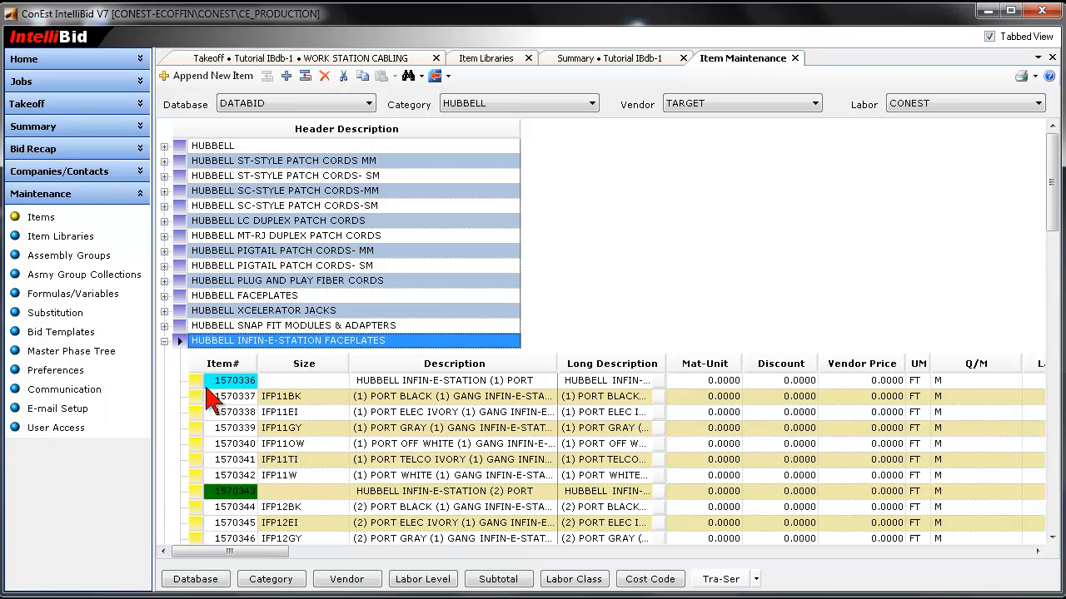
{"action": "left_click_drag", "start_coordinate": [195, 381], "coordinate": [204, 485]}
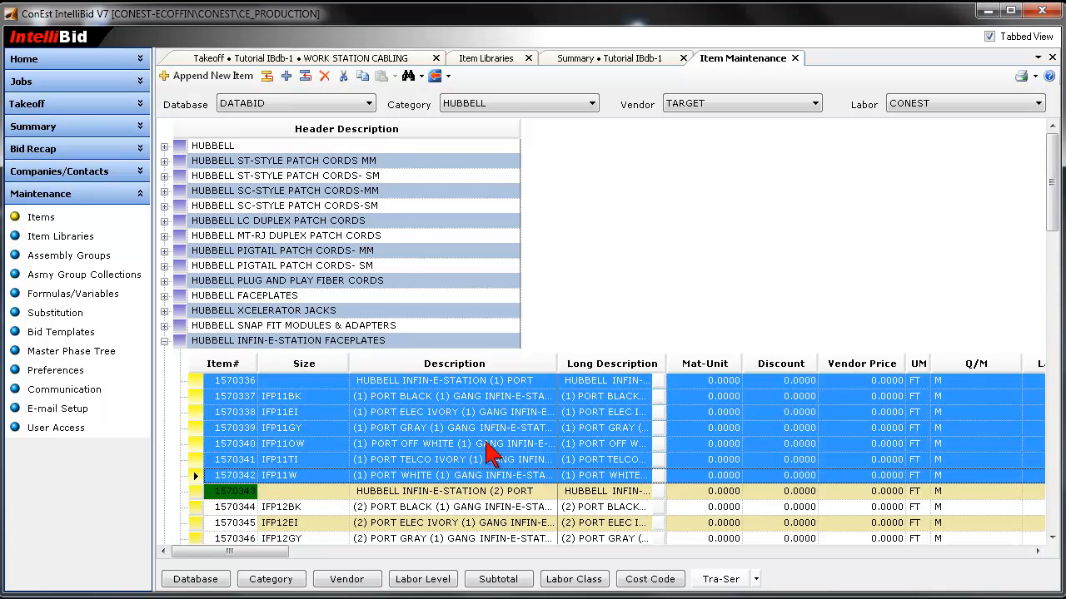
- Generate a Master Item Mfg report for the item number range 1570337 to 1570342
{"action": "left_click", "coordinate": [1037, 57]}
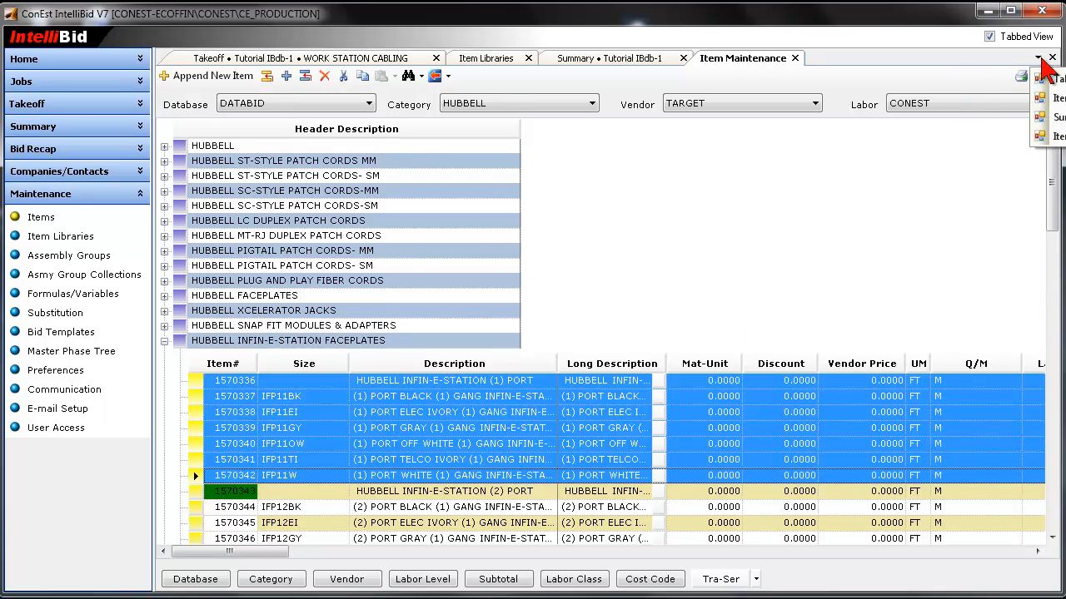
{"action": "left_click", "coordinate": [1017, 78]}
{"action": "left_click", "coordinate": [1032, 76]}
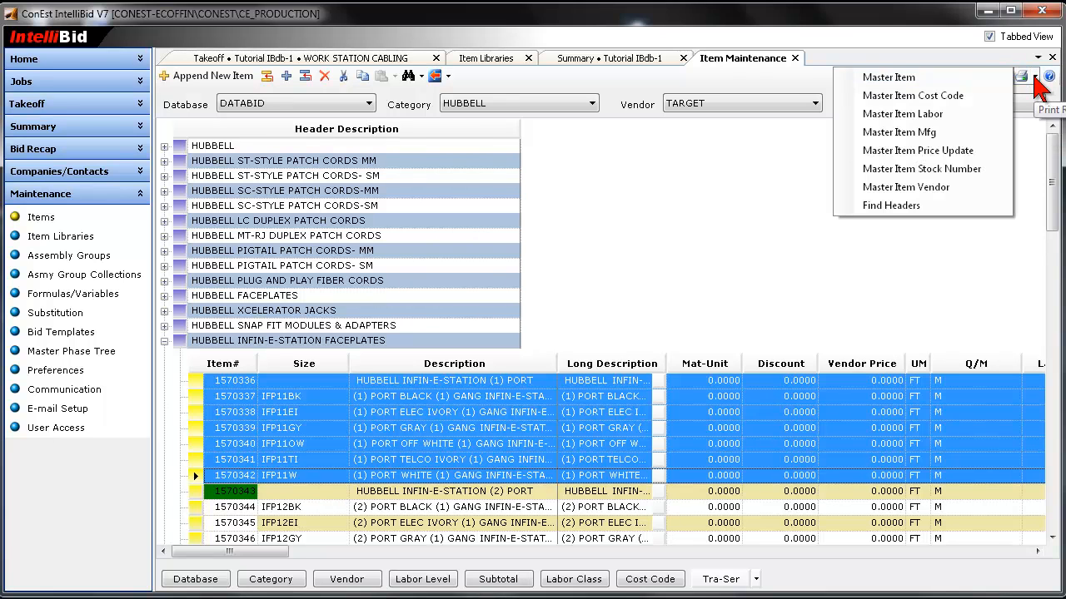
{"action": "left_click", "coordinate": [945, 137]}
{"action": "left_click", "coordinate": [448, 314]}
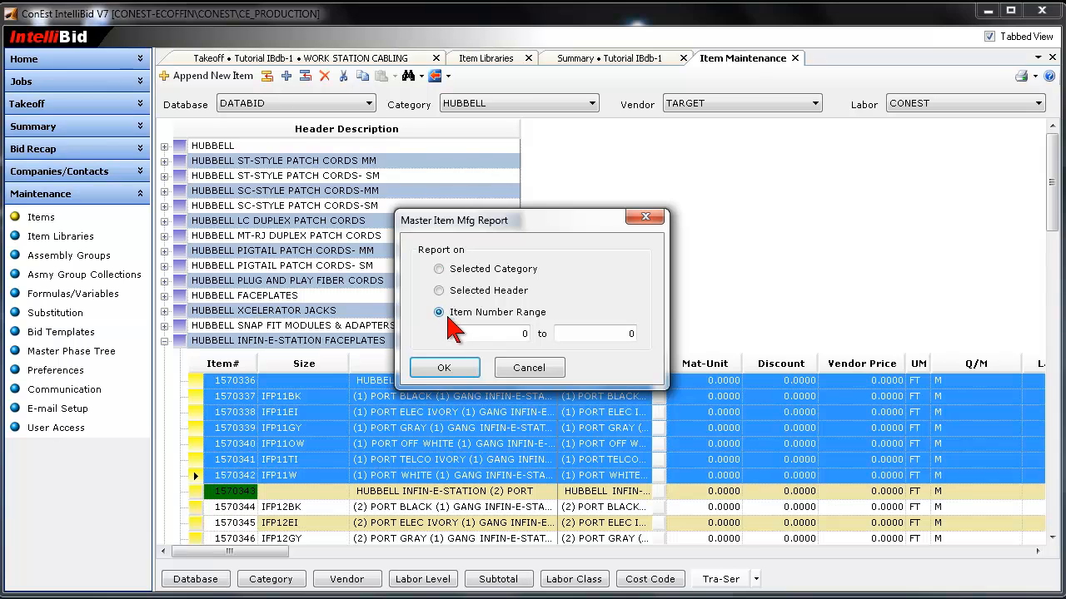
{"action": "left_click", "coordinate": [508, 335]}
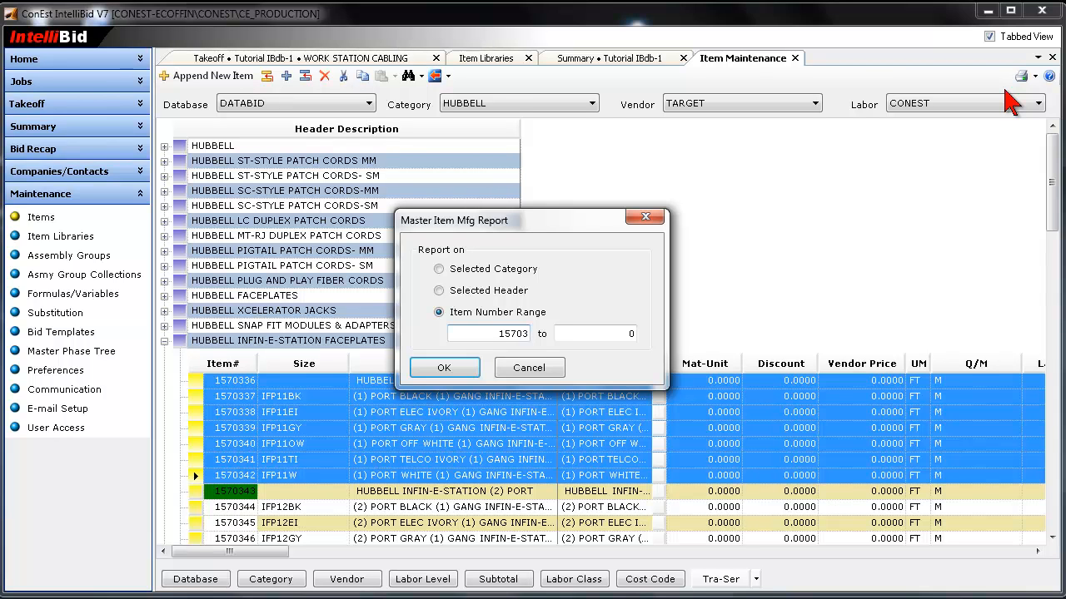
{"action": "left_click", "coordinate": [617, 335]}
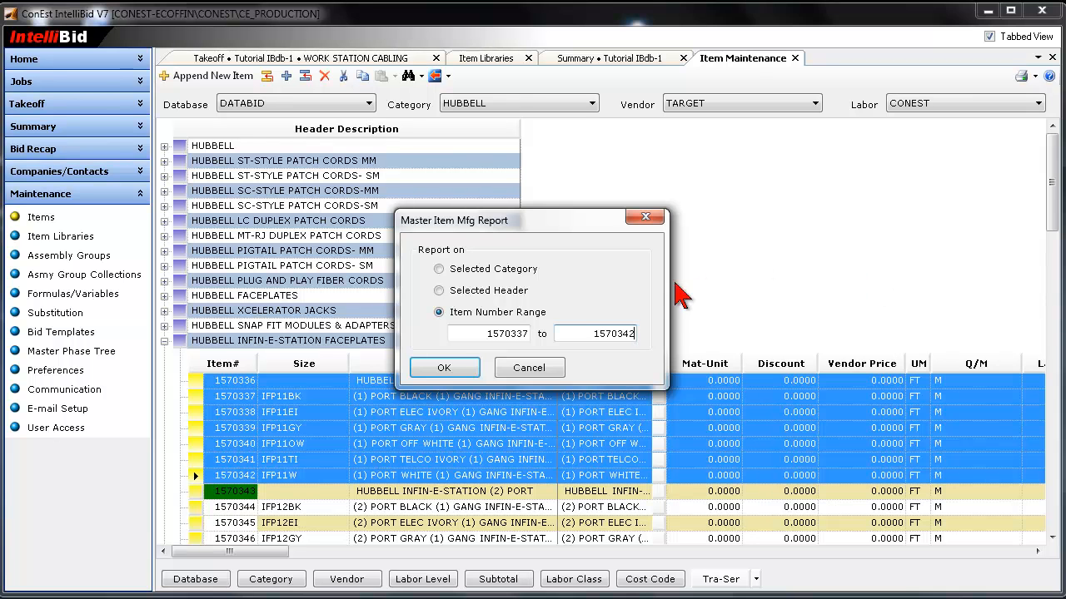
{"action": "left_click", "coordinate": [444, 368]}
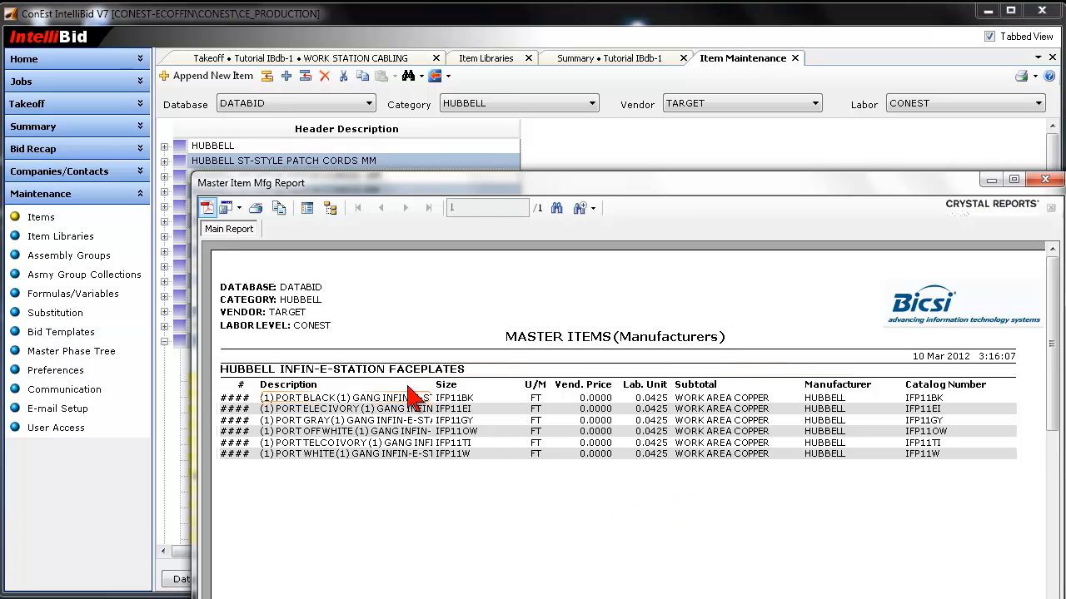
- Export the manufacturer report to Microsoft Excel and move the workbook window so the whole item table is in view
{"action": "left_click", "coordinate": [237, 211]}
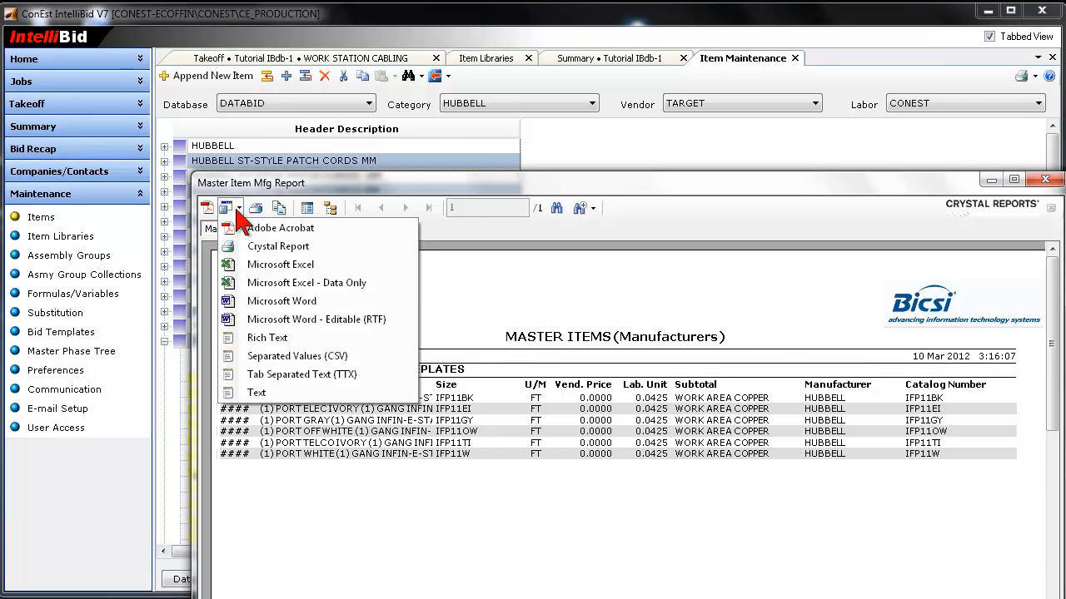
{"action": "left_click", "coordinate": [287, 273]}
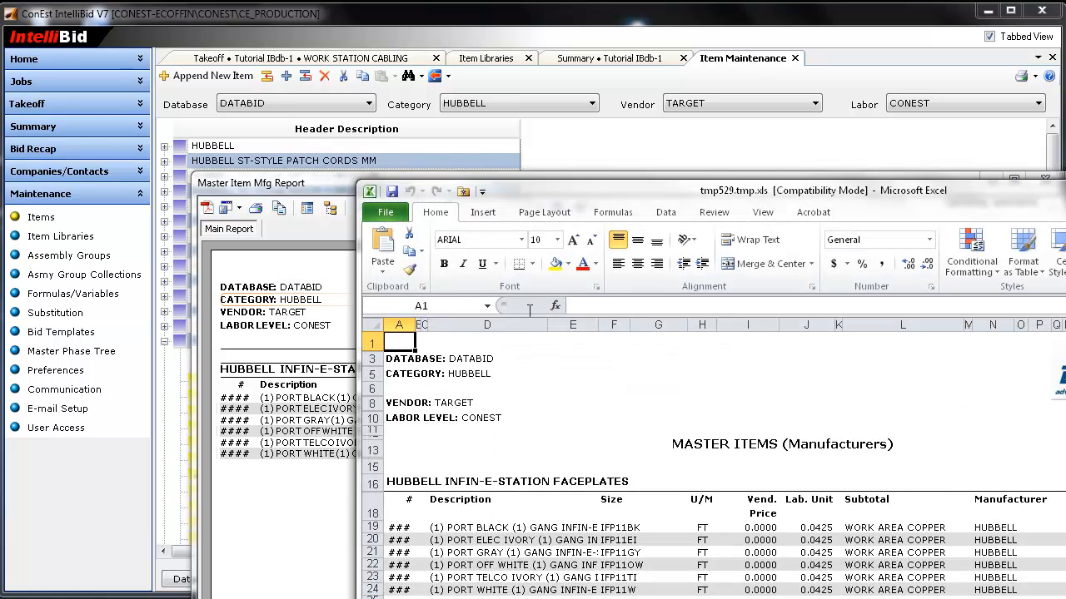
{"action": "left_click_drag", "start_coordinate": [858, 191], "coordinate": [531, 13]}
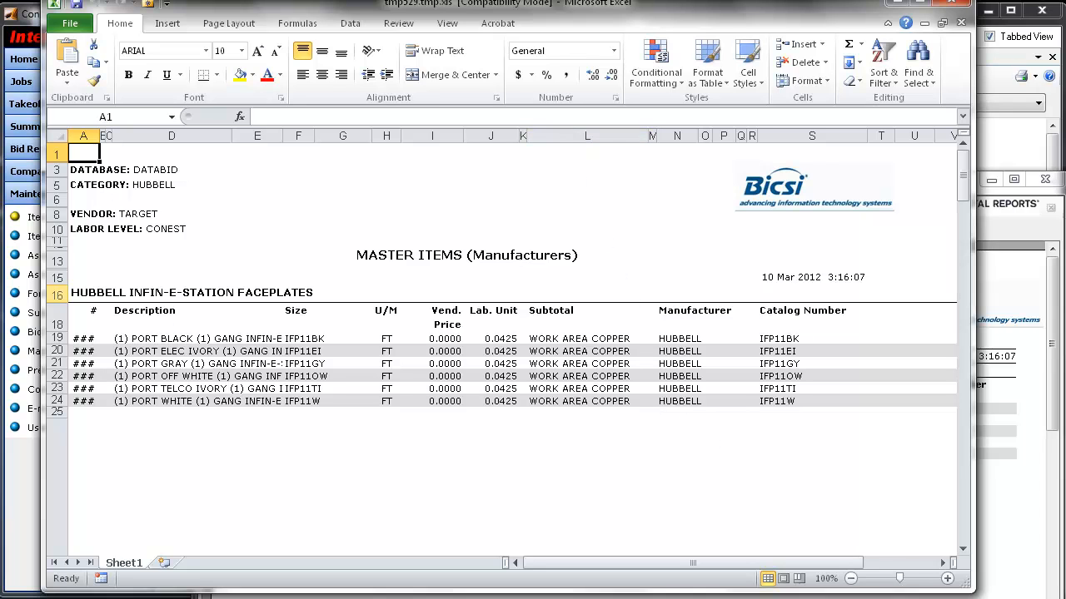
- Delete rows 1 to 15 of the exported sheet, above the HUBBELL INFIN-E-STATION FACEPLATES heading
{"action": "left_click_drag", "start_coordinate": [55, 294], "coordinate": [89, 410]}
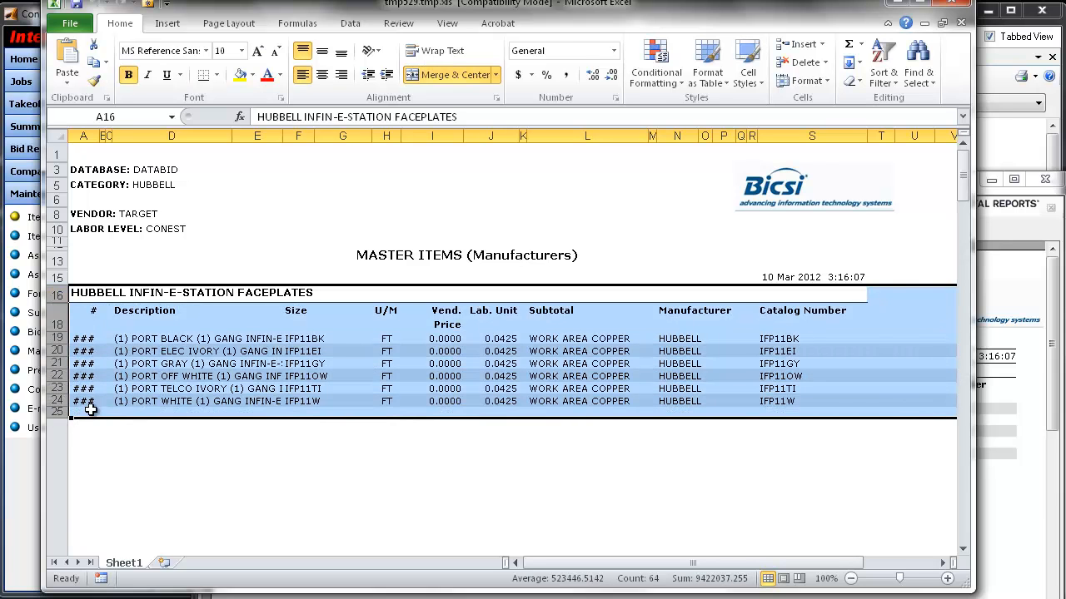
{"action": "left_click_drag", "start_coordinate": [57, 277], "coordinate": [57, 154]}
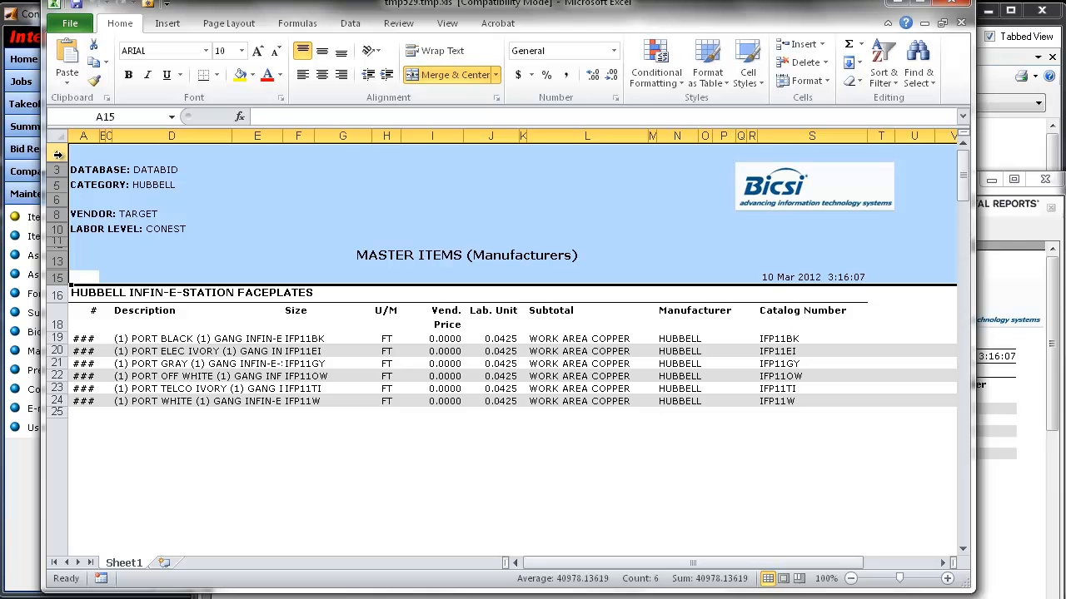
{"action": "right_click", "coordinate": [54, 152]}
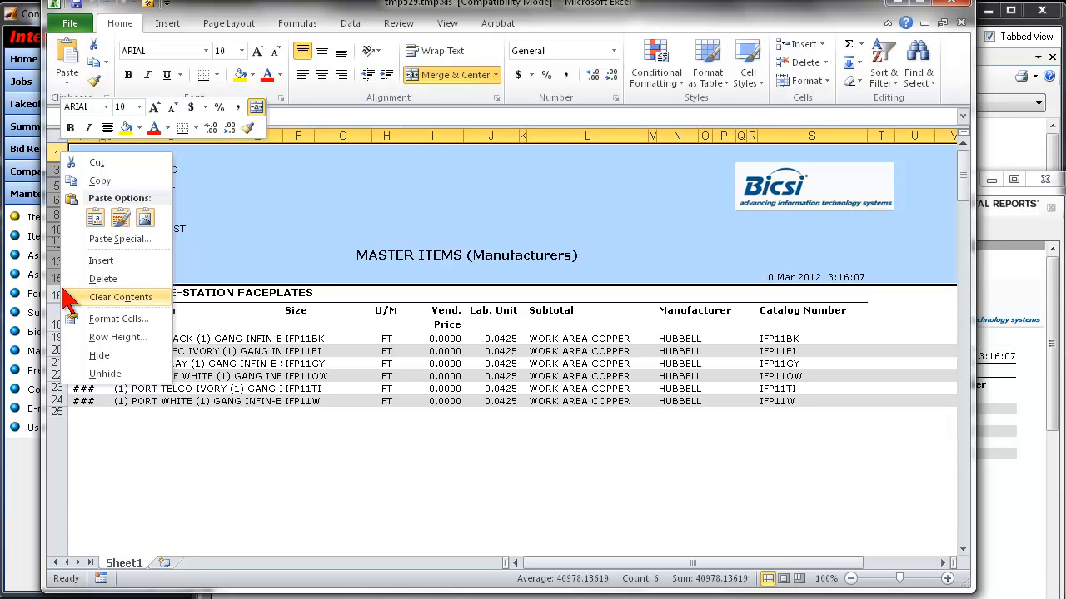
{"action": "left_click", "coordinate": [103, 279]}
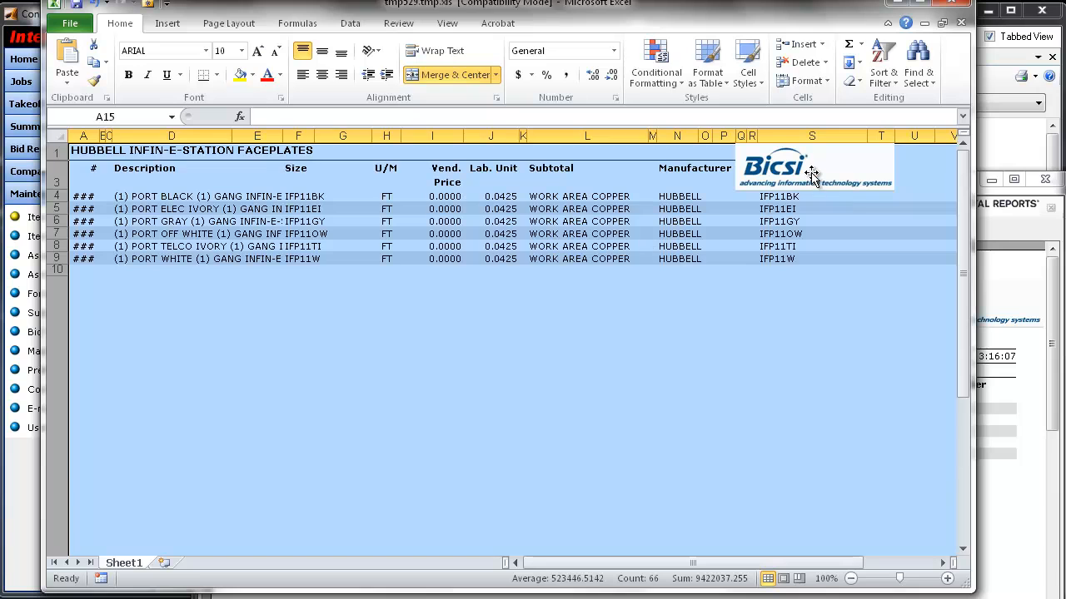
- Cut the Bicsi logo picture out of the sheet
{"action": "left_click", "coordinate": [811, 173]}
{"action": "right_click", "coordinate": [811, 173]}
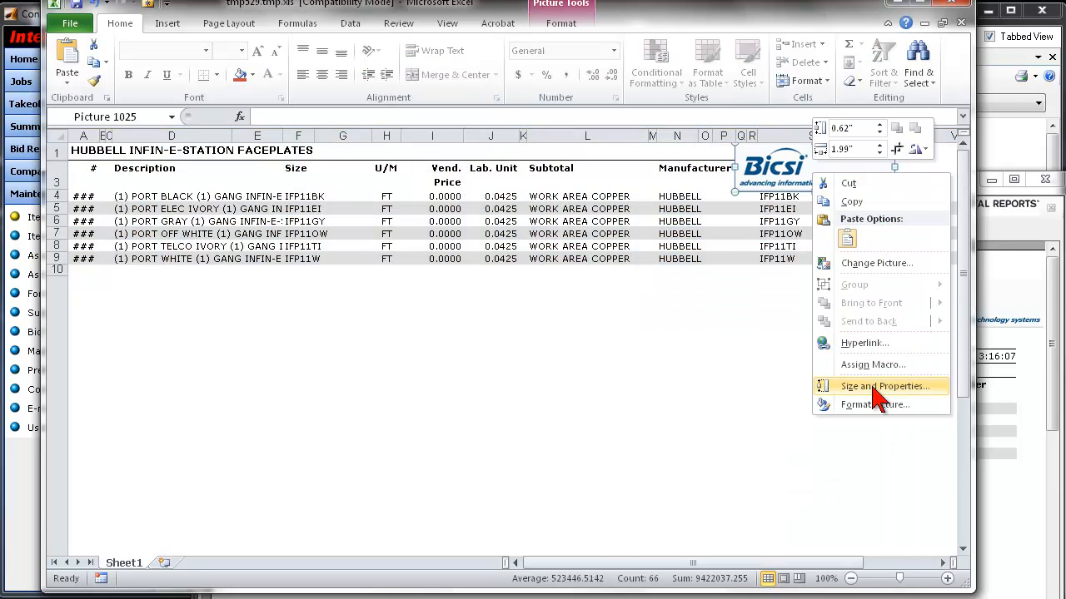
{"action": "left_click", "coordinate": [866, 187]}
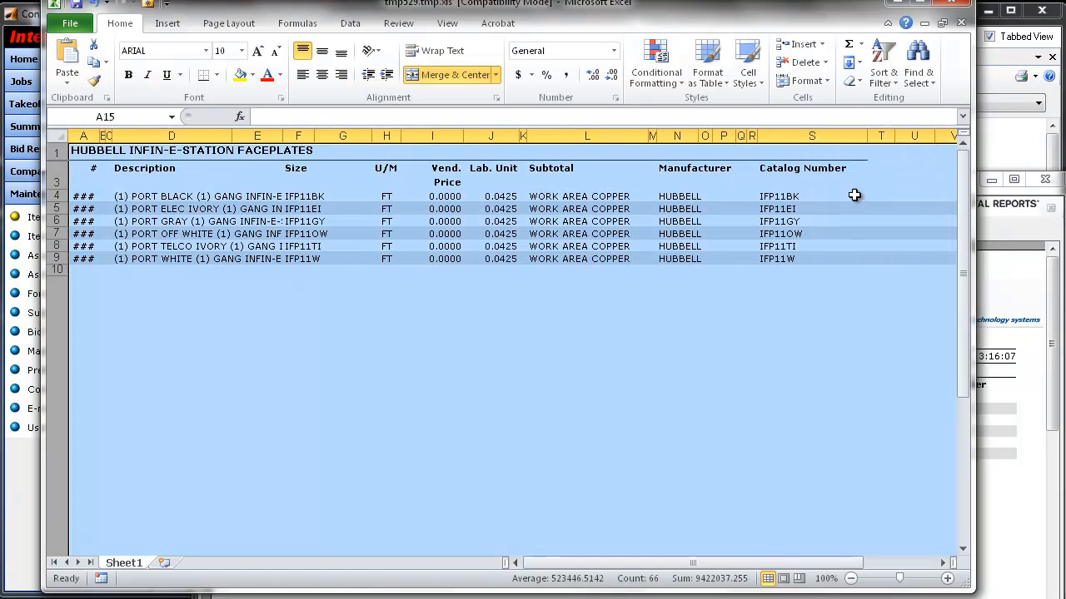
- Widen column A enough to display the full item numbers
{"action": "left_click", "coordinate": [303, 368]}
{"action": "left_click_drag", "start_coordinate": [99, 138], "coordinate": [116, 138]}
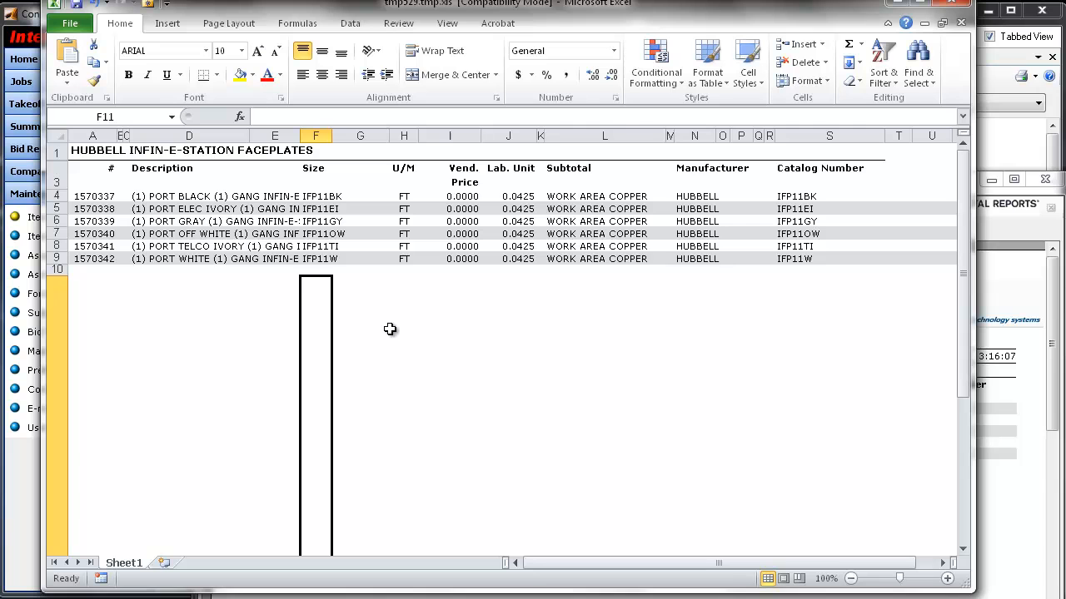
{"action": "left_click", "coordinate": [285, 289]}
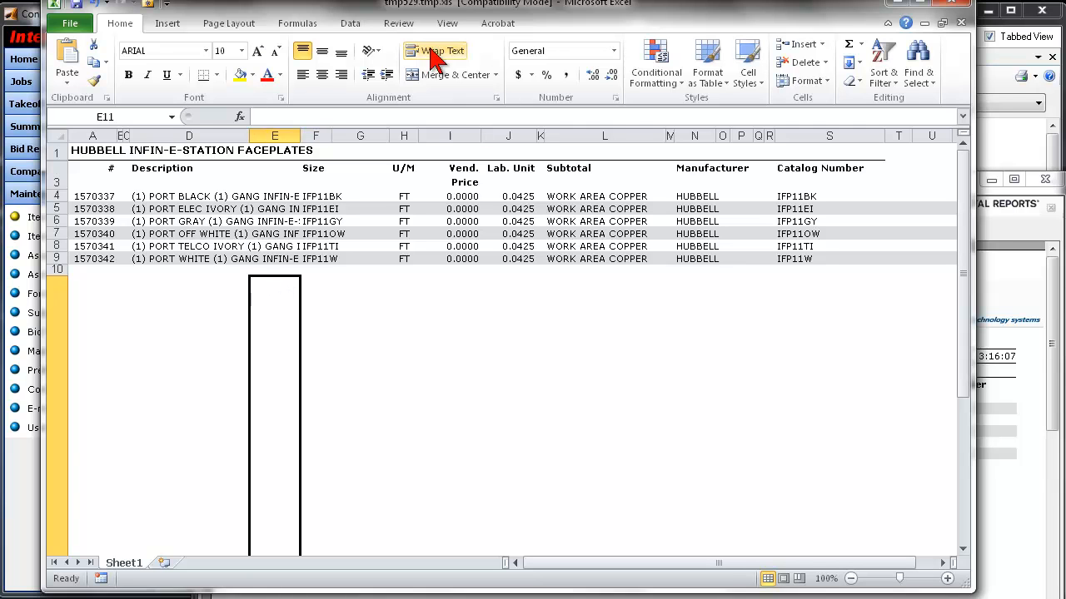
- Save the workbook, and save a copy to the Desktop as "Supplier Price Update.xls" in Excel 97-2003 format
{"action": "left_click", "coordinate": [69, 23]}
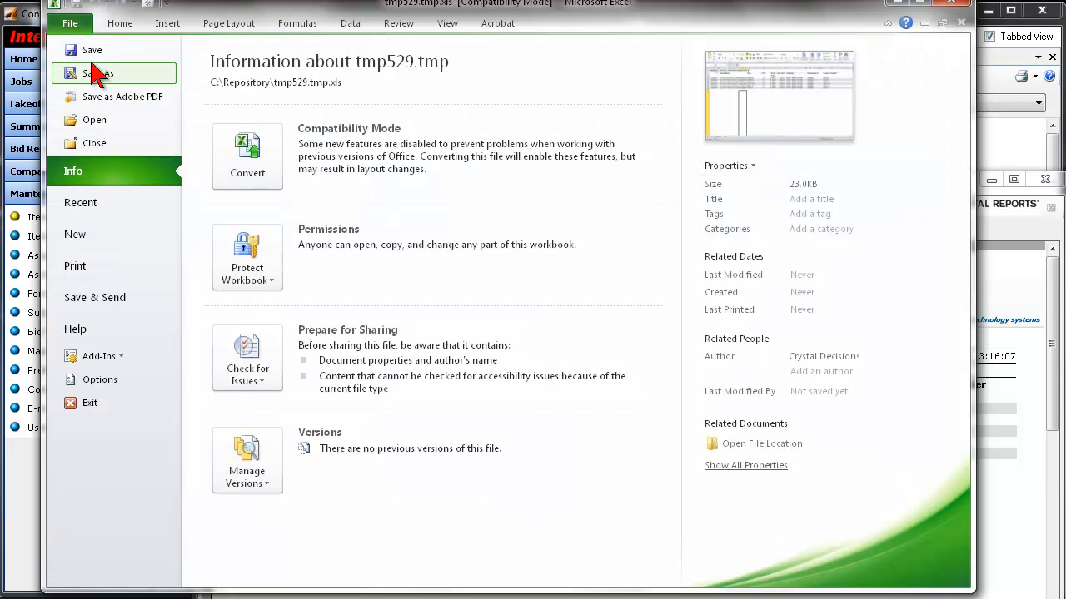
{"action": "left_click", "coordinate": [92, 51]}
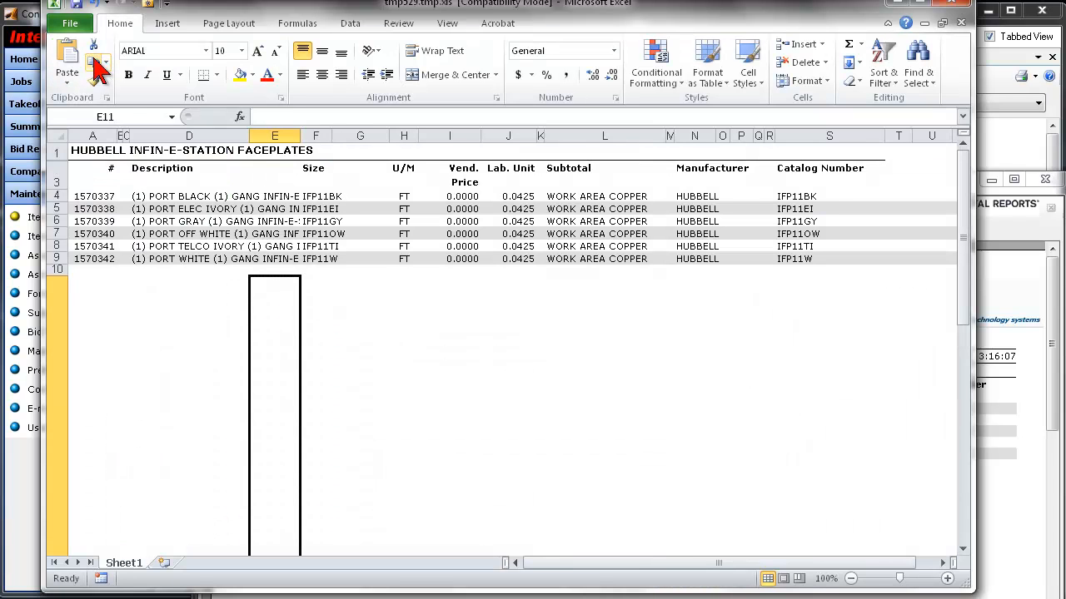
{"action": "left_click", "coordinate": [76, 26]}
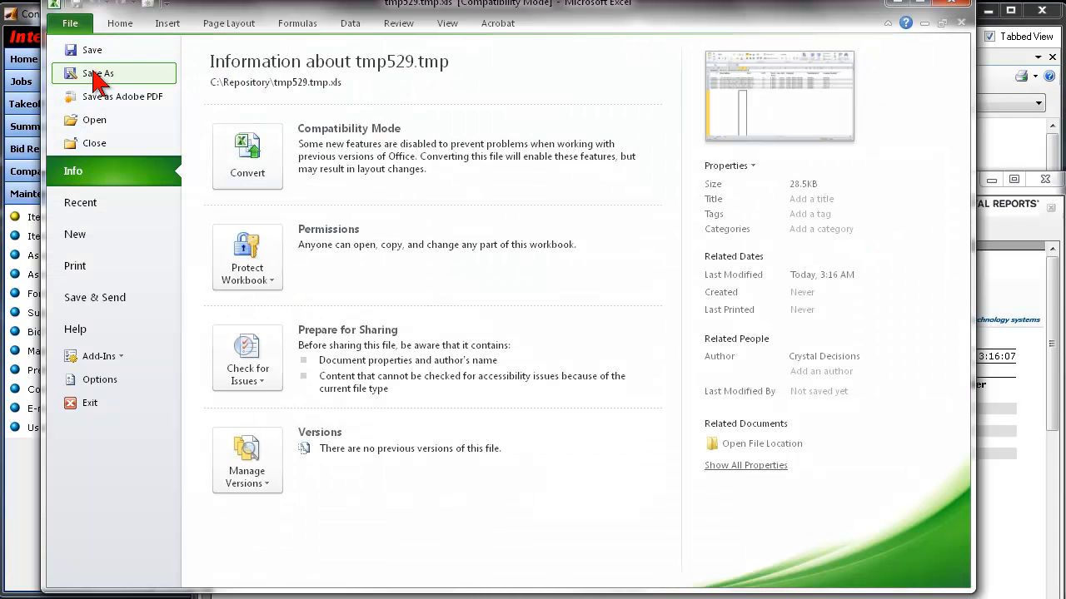
{"action": "left_click", "coordinate": [91, 73]}
{"action": "left_click", "coordinate": [213, 274]}
{"action": "left_click_drag", "start_coordinate": [294, 133], "coordinate": [296, 84]}
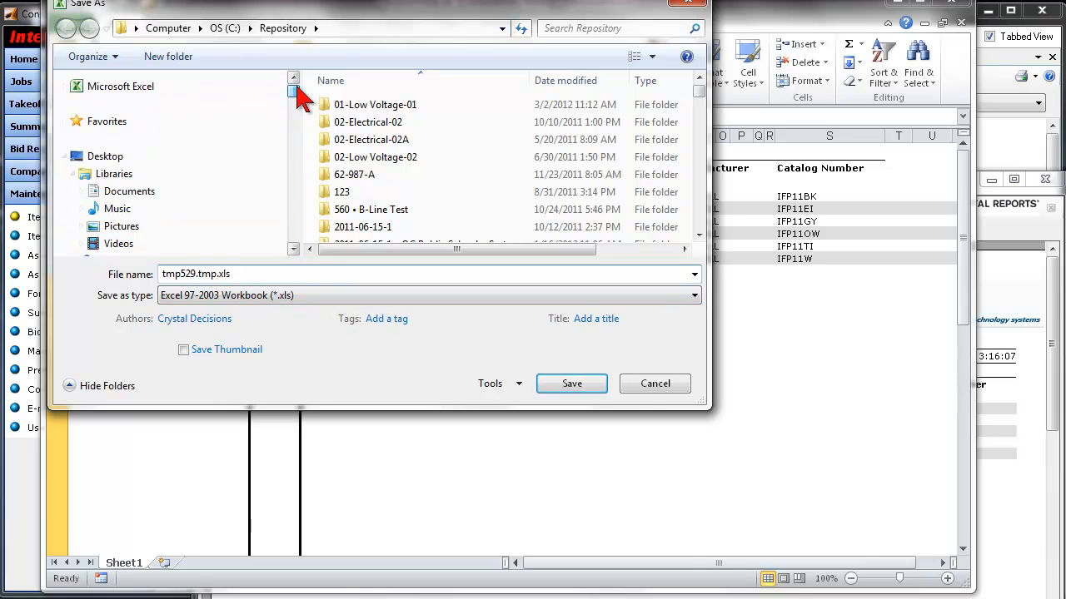
{"action": "left_click", "coordinate": [108, 158]}
{"action": "left_click", "coordinate": [216, 277]}
{"action": "left_click_drag", "start_coordinate": [217, 277], "coordinate": [160, 278]}
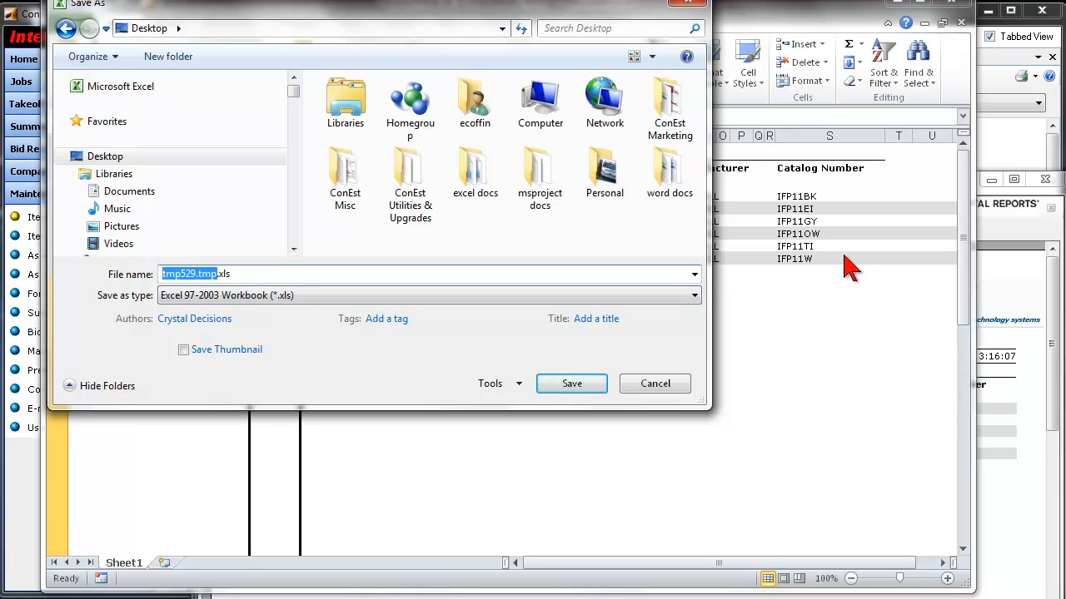
{"action": "type", "text": "Supplier Price Update"}
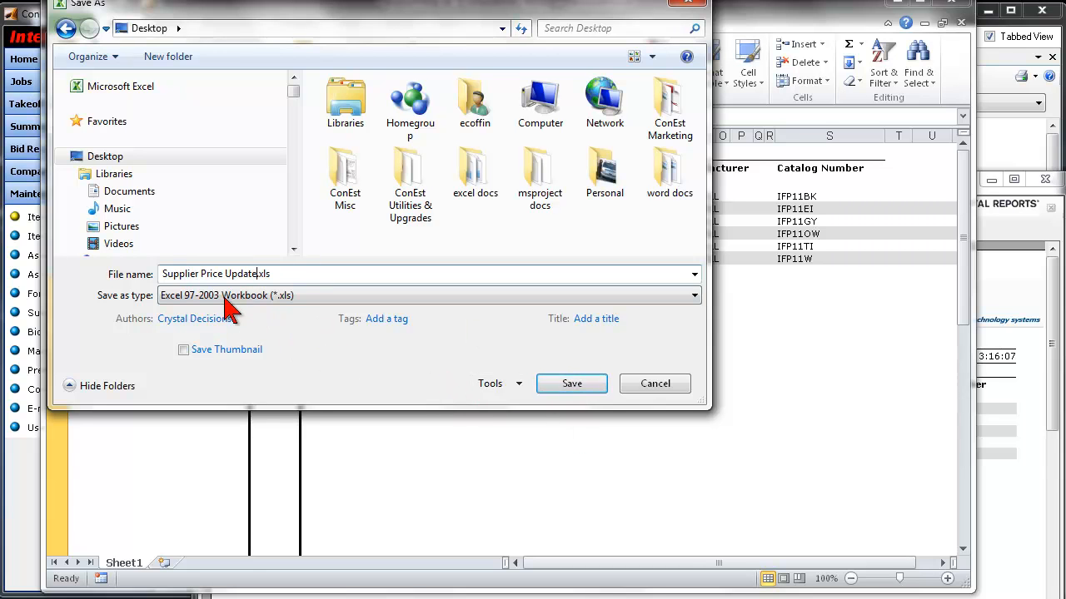
{"action": "left_click", "coordinate": [572, 393]}
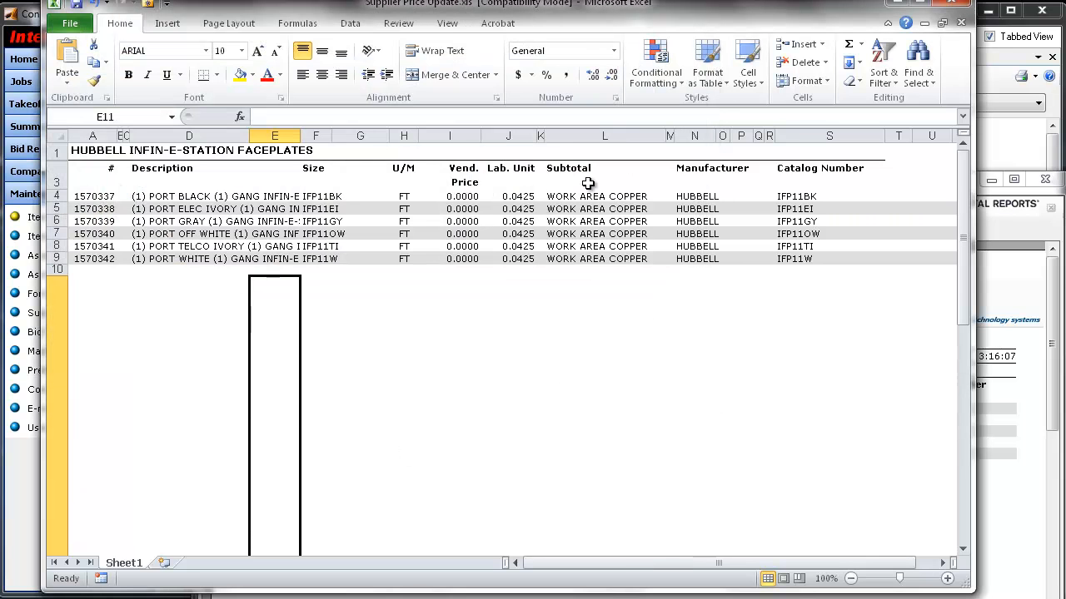
- Close the Excel workbook and the Master Item Mfg report, and minimize IntelliBid to reveal the desktop
{"action": "left_click", "coordinate": [962, 10]}
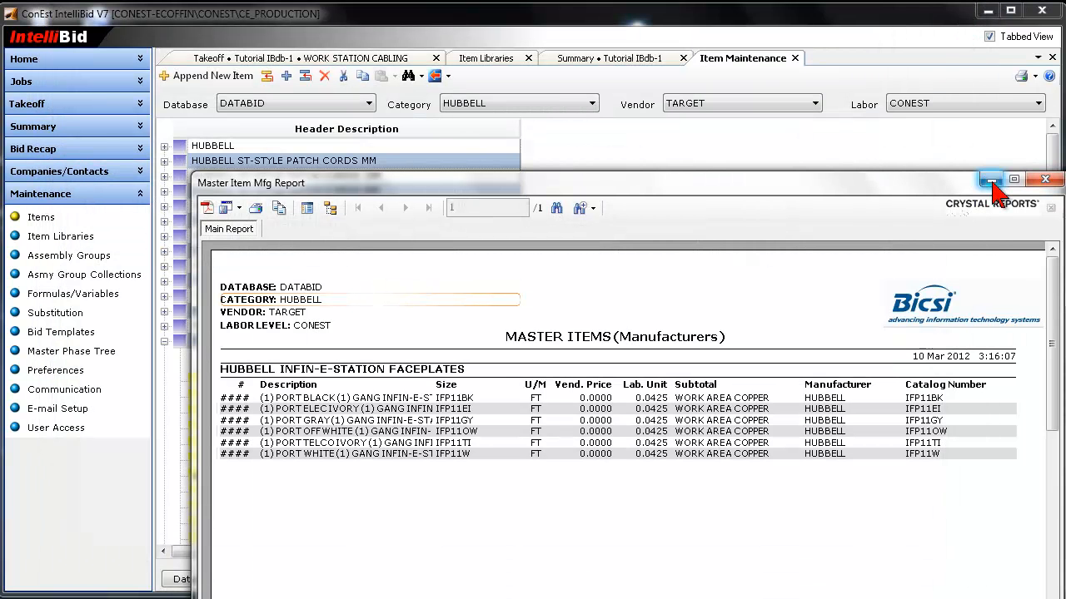
{"action": "left_click", "coordinate": [1045, 179]}
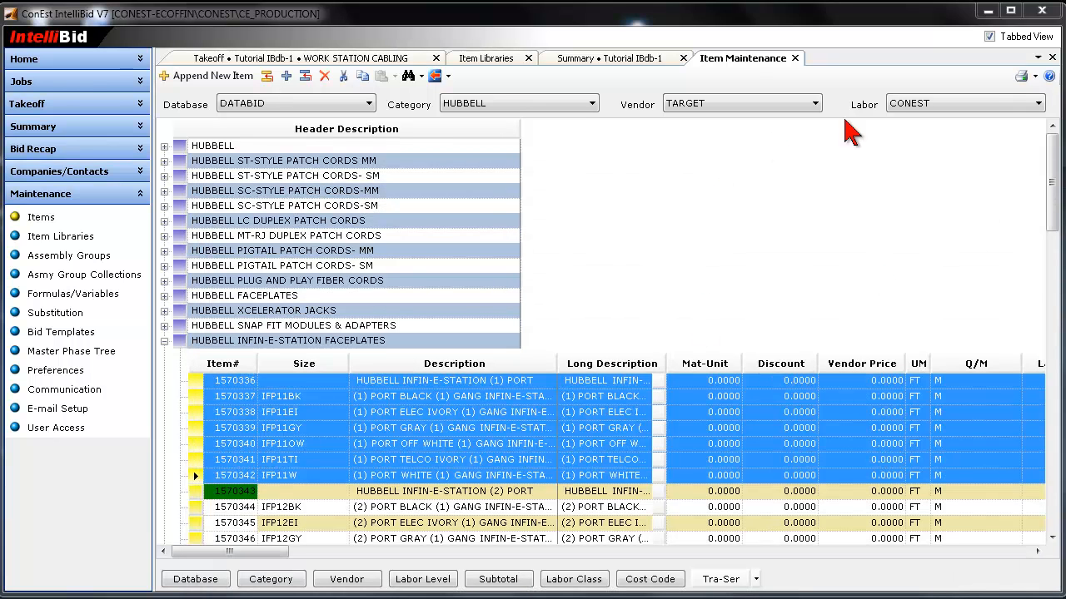
{"action": "left_click", "coordinate": [987, 12]}
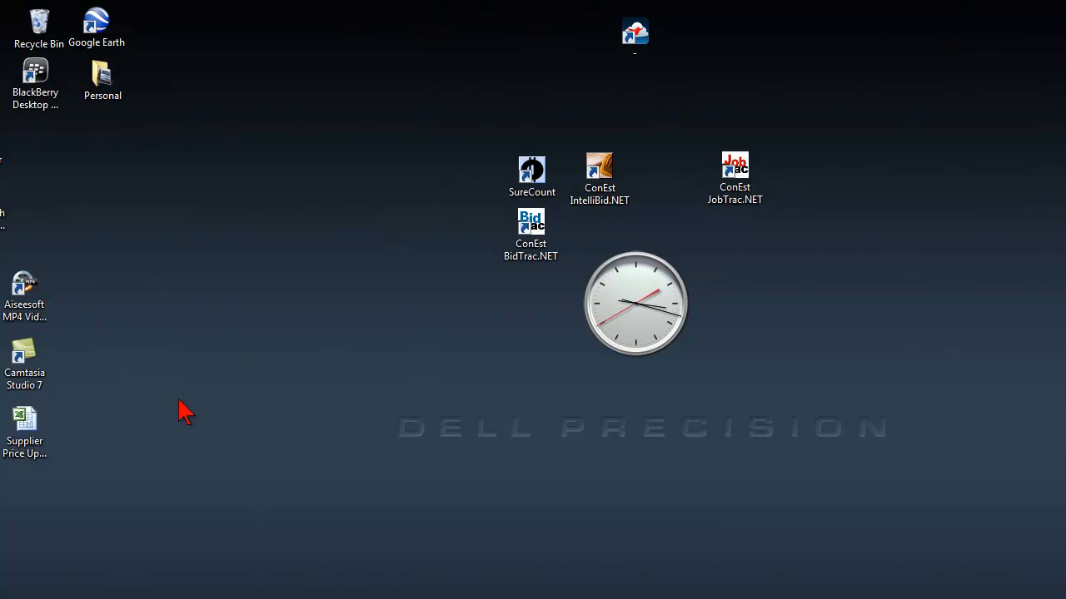
- Move Supplier Price Update.xls to an open area of the desktop and open it in Excel
{"action": "left_click_drag", "start_coordinate": [34, 445], "coordinate": [383, 310]}
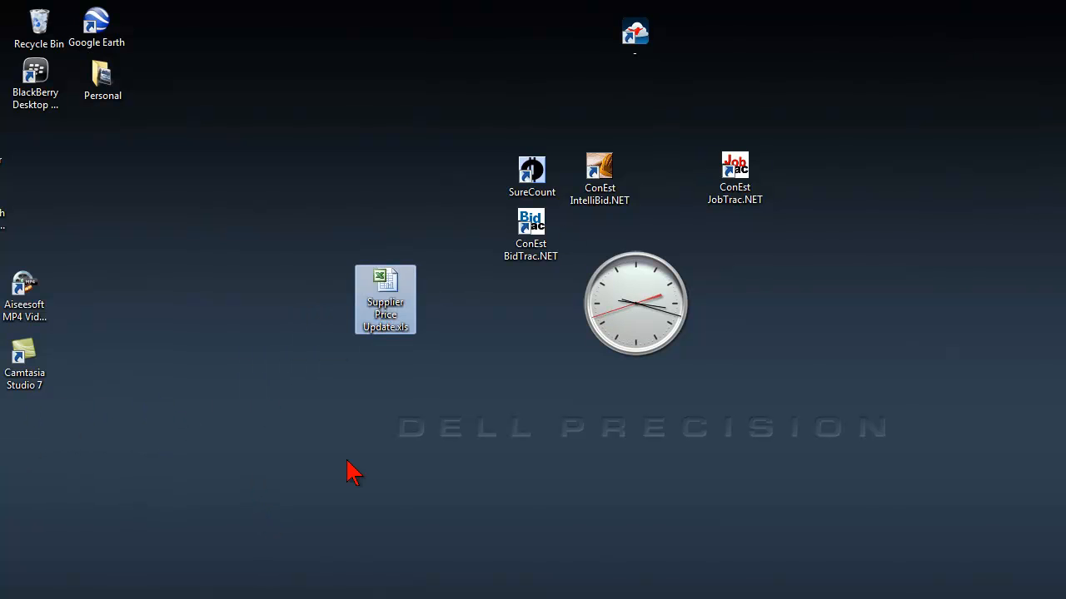
{"action": "double_click", "coordinate": [384, 298]}
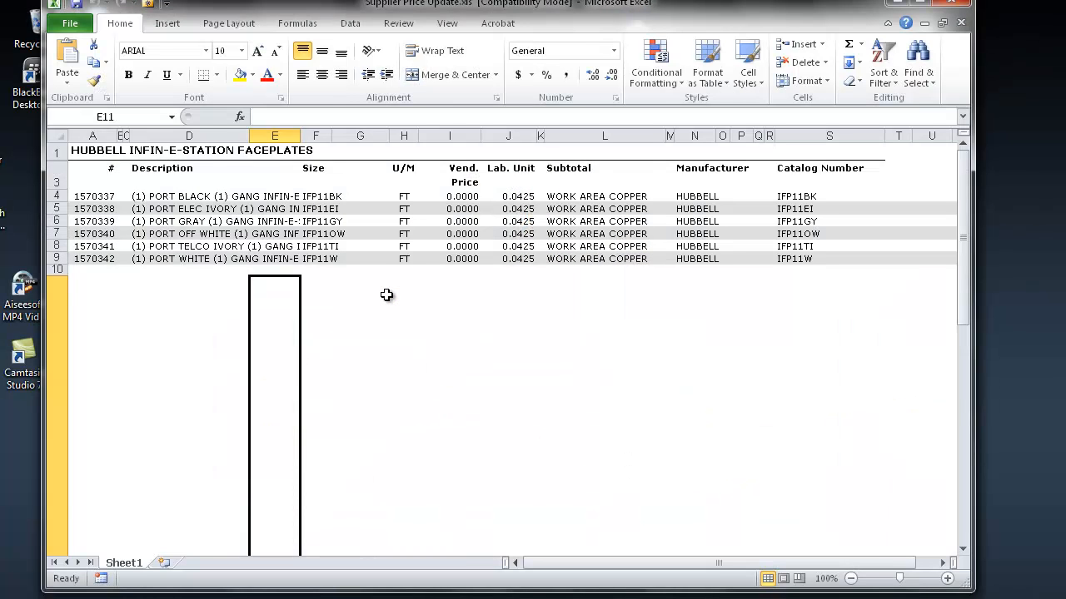
- Set the vendor price of all six faceplate items (I4:I9) to 2.25 and close the workbook
{"action": "left_click", "coordinate": [478, 200]}
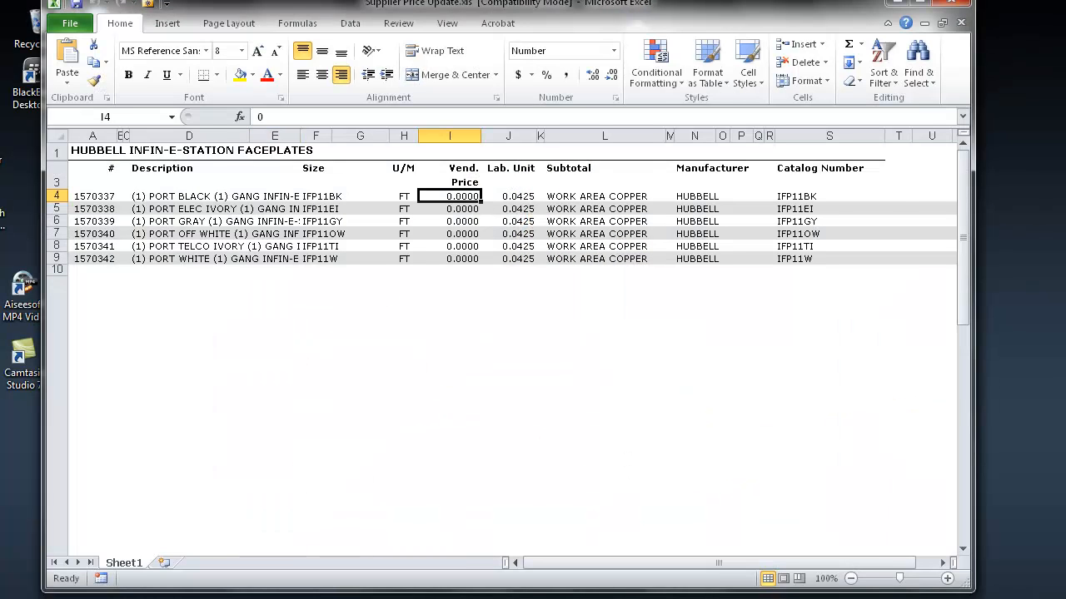
{"action": "type", "text": "2.25"}
{"action": "key", "text": "Return"}
{"action": "type", "text": "2"}
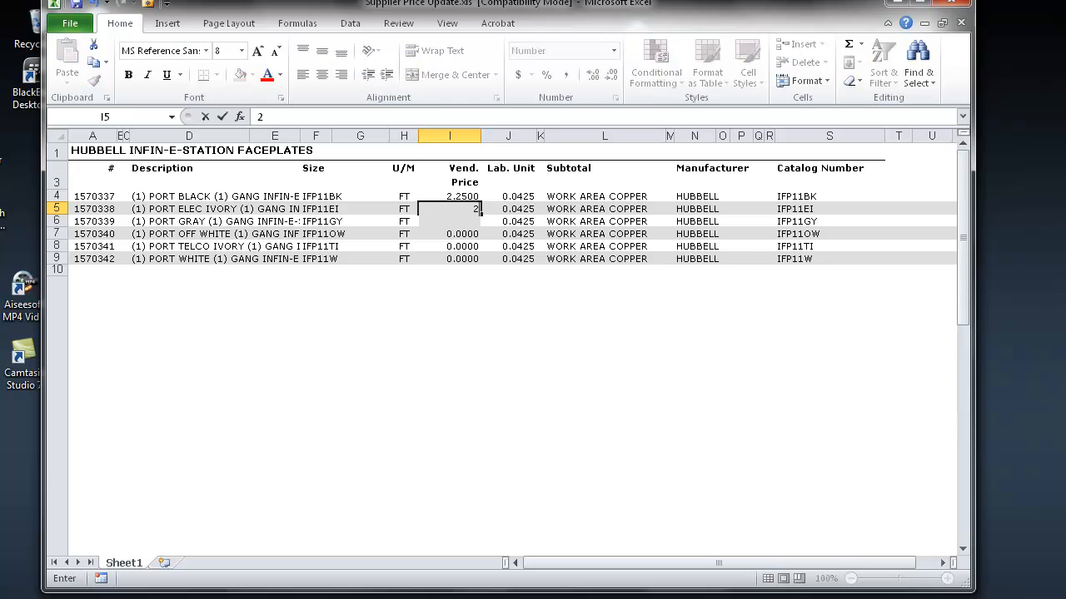
{"action": "type", "text": ".2"}
{"action": "key", "text": "Return"}
{"action": "type", "text": "2"}
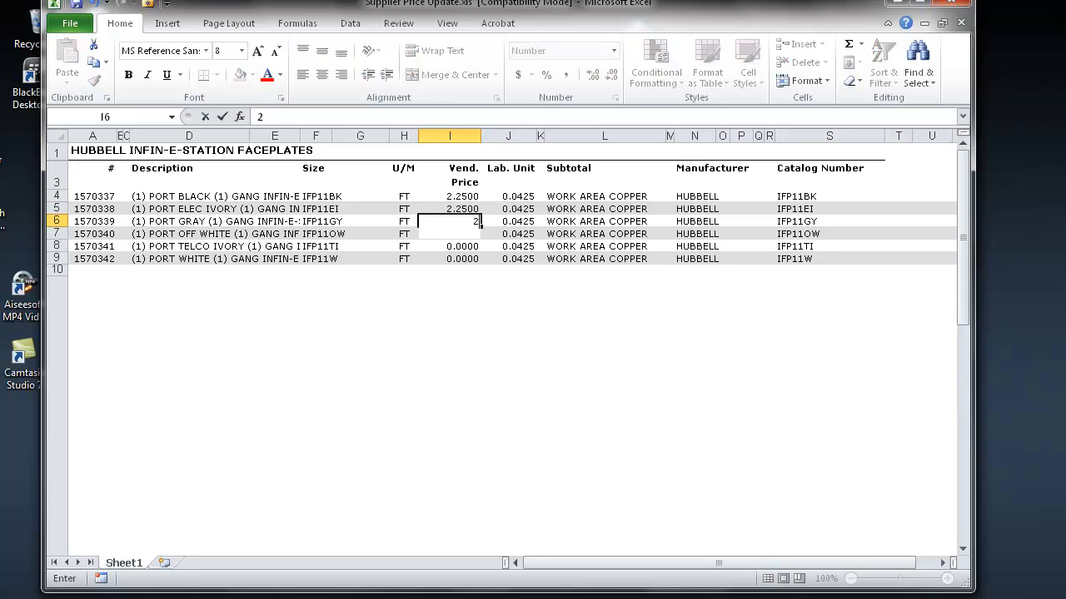
{"action": "type", "text": ".25"}
{"action": "key", "text": "Return"}
{"action": "type", "text": "2.25"}
{"action": "key", "text": "Return"}
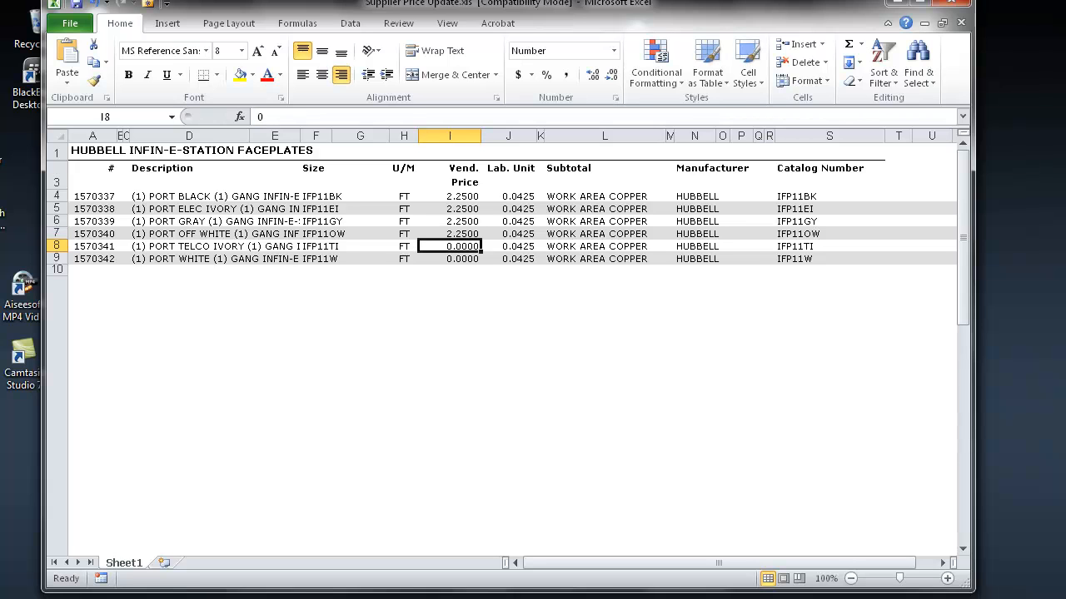
{"action": "type", "text": "2.25"}
{"action": "key", "text": "Return"}
{"action": "type", "text": "2"}
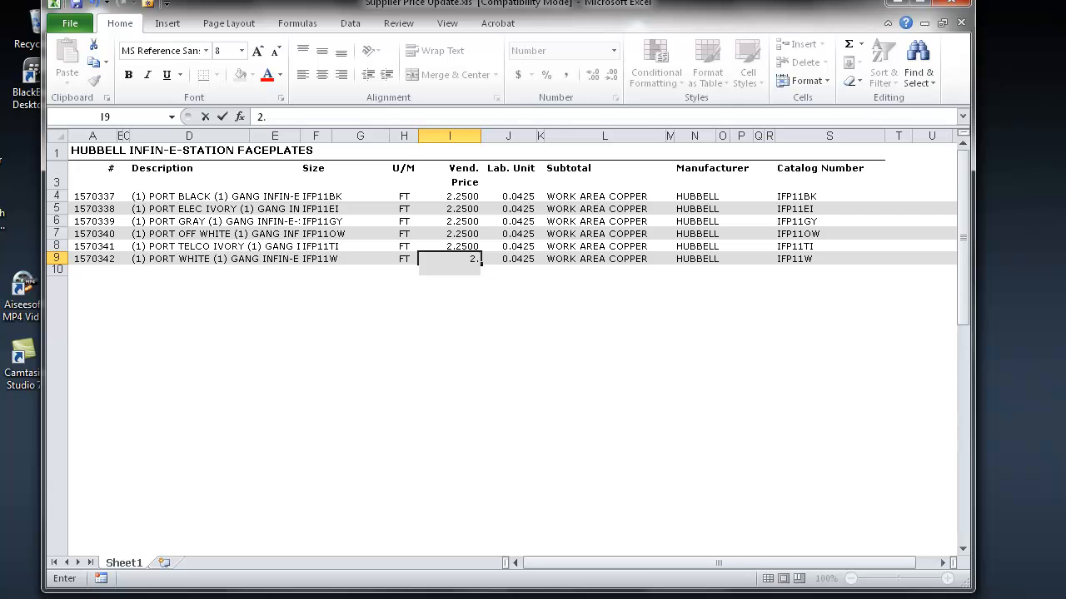
{"action": "key", "text": "Return"}
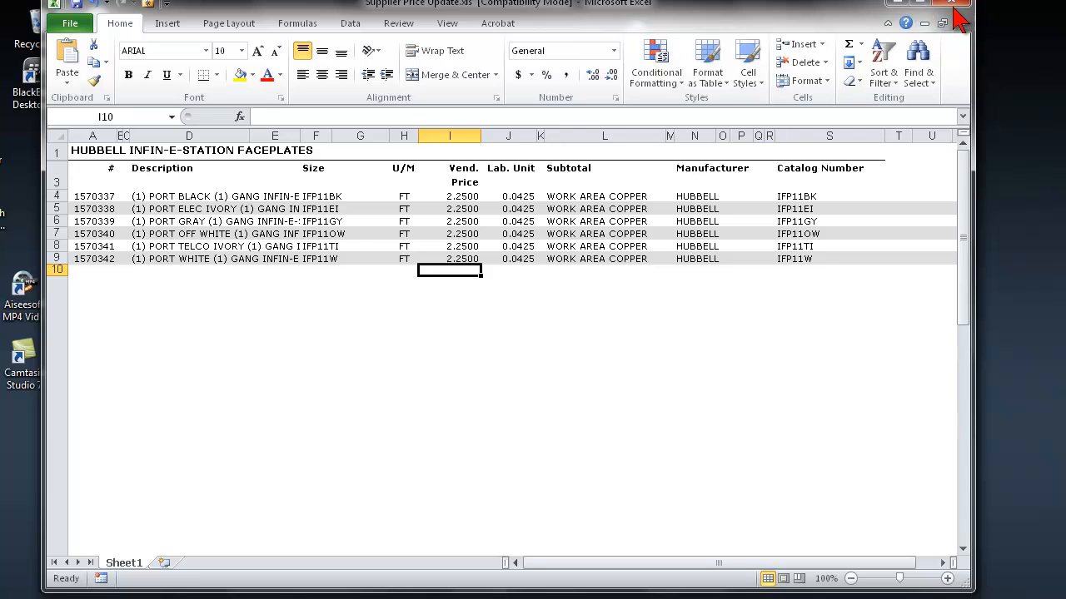
{"action": "left_click", "coordinate": [954, 10]}
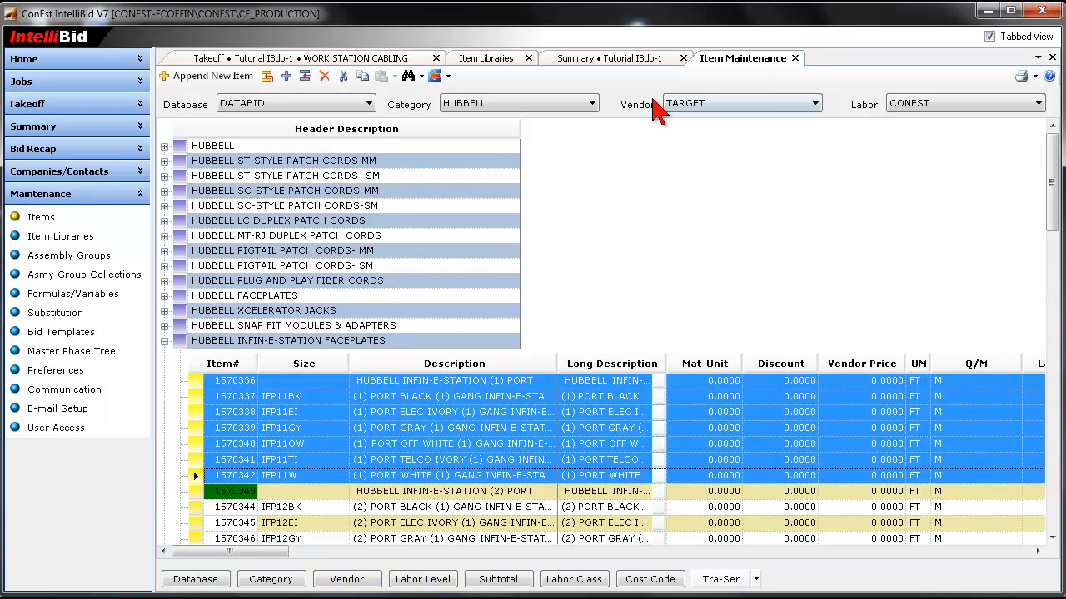
- In IntelliBid, open Vendor Maintenance and rename VENDOR 9 to "My Suppplier"
{"action": "left_click", "coordinate": [817, 104]}
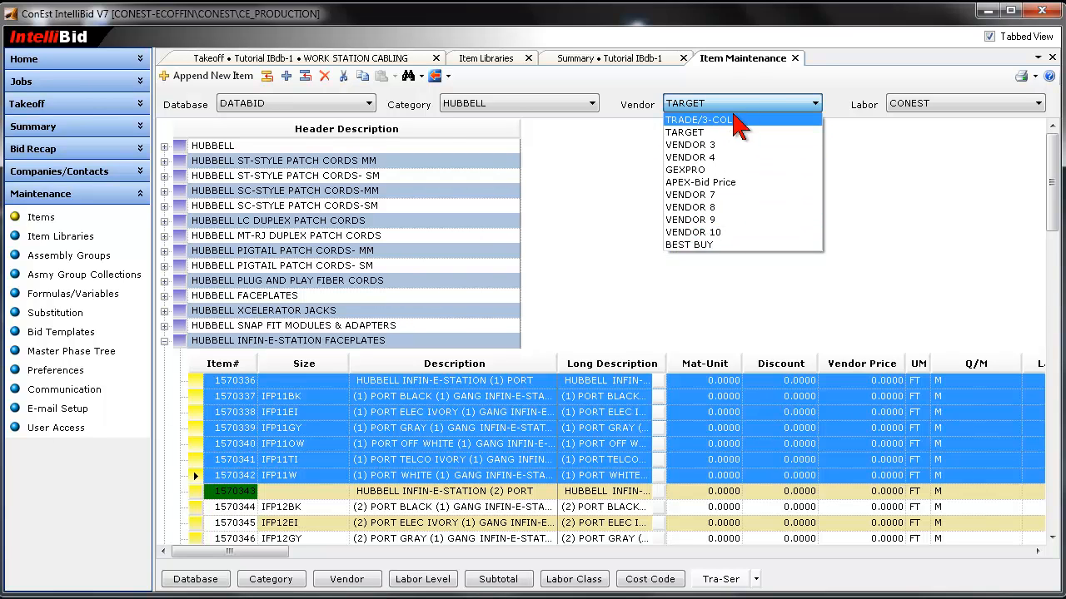
{"action": "left_click", "coordinate": [751, 83]}
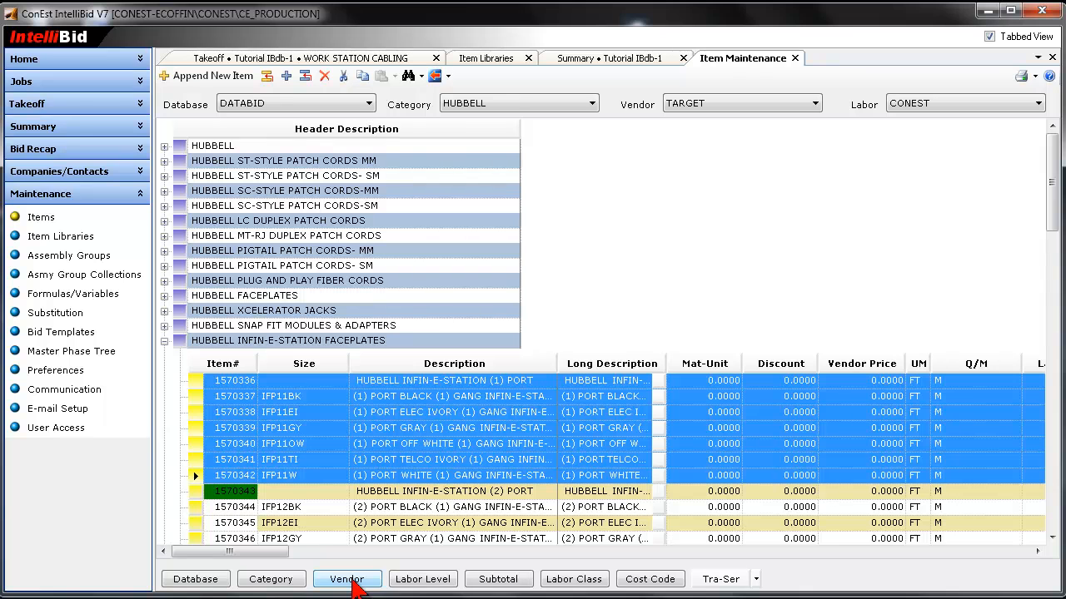
{"action": "left_click", "coordinate": [351, 583]}
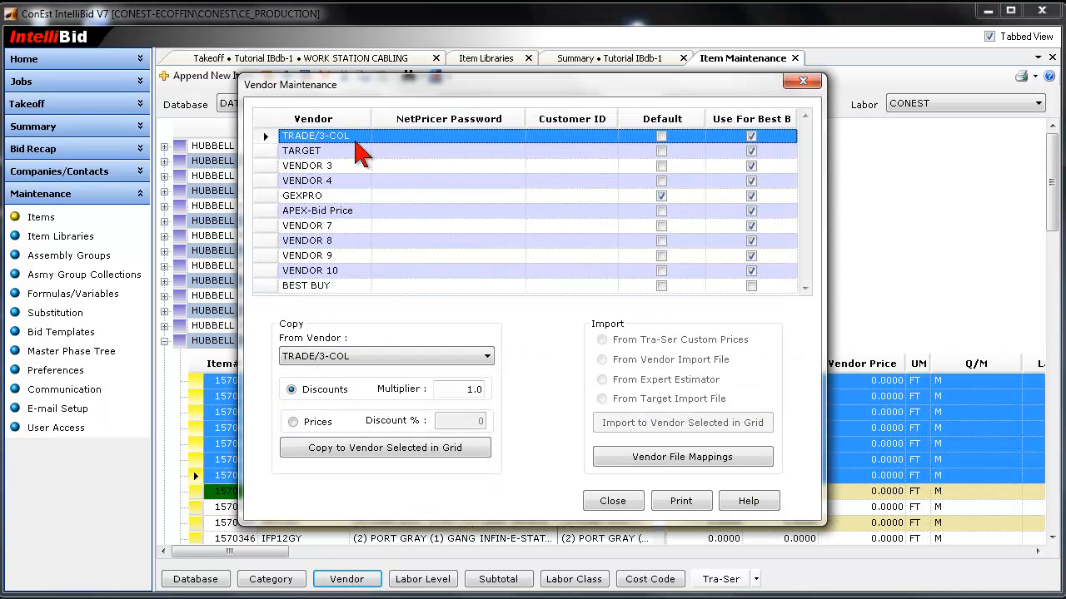
{"action": "left_click", "coordinate": [322, 246]}
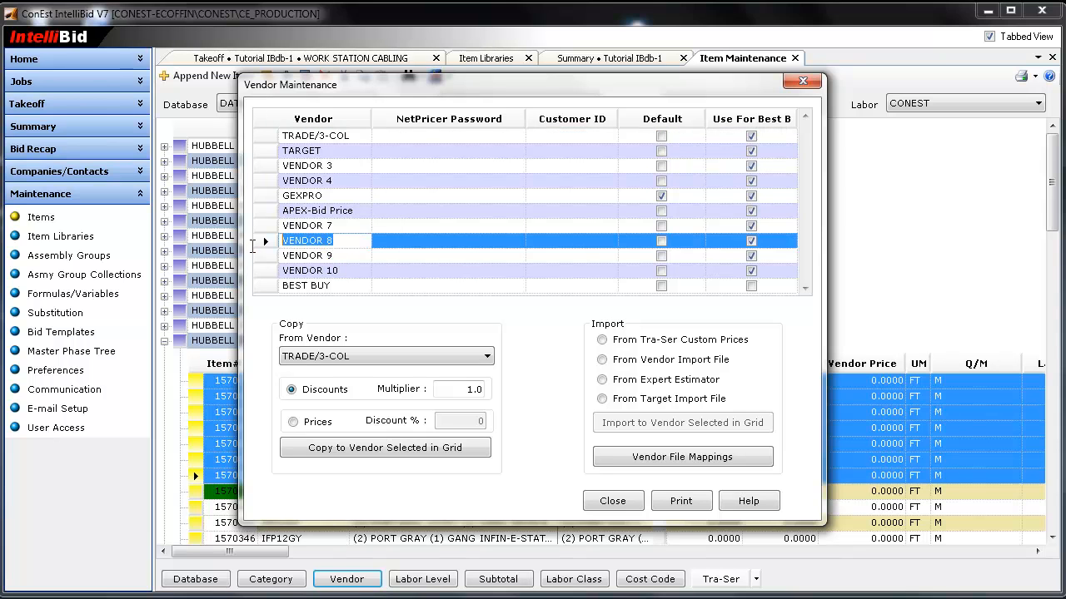
{"action": "left_click", "coordinate": [341, 258]}
{"action": "type", "text": "My Suppplier"}
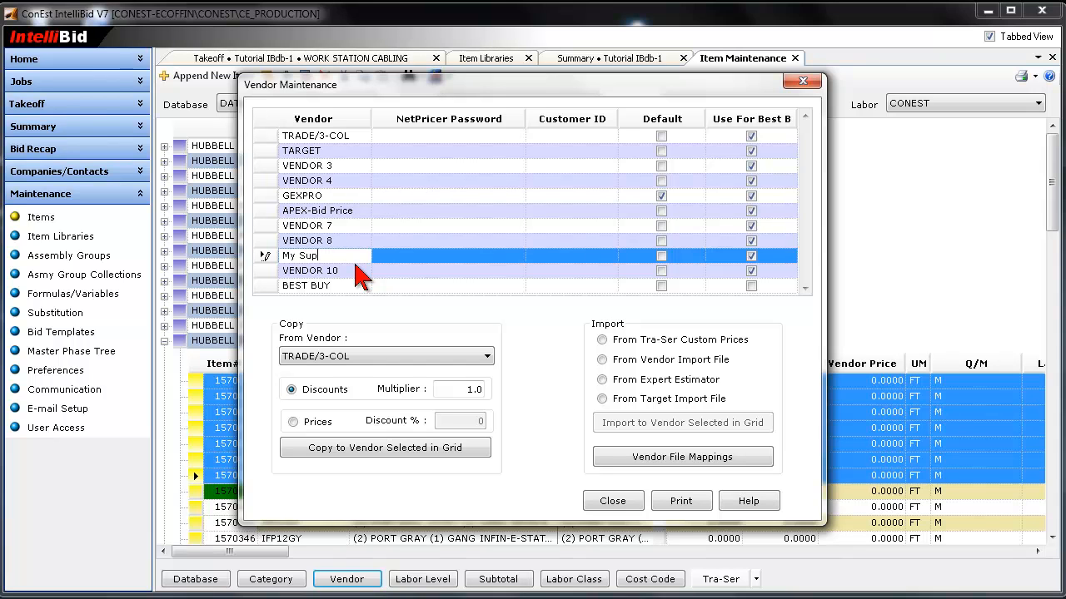
{"action": "left_click", "coordinate": [341, 214]}
{"action": "left_click", "coordinate": [343, 255]}
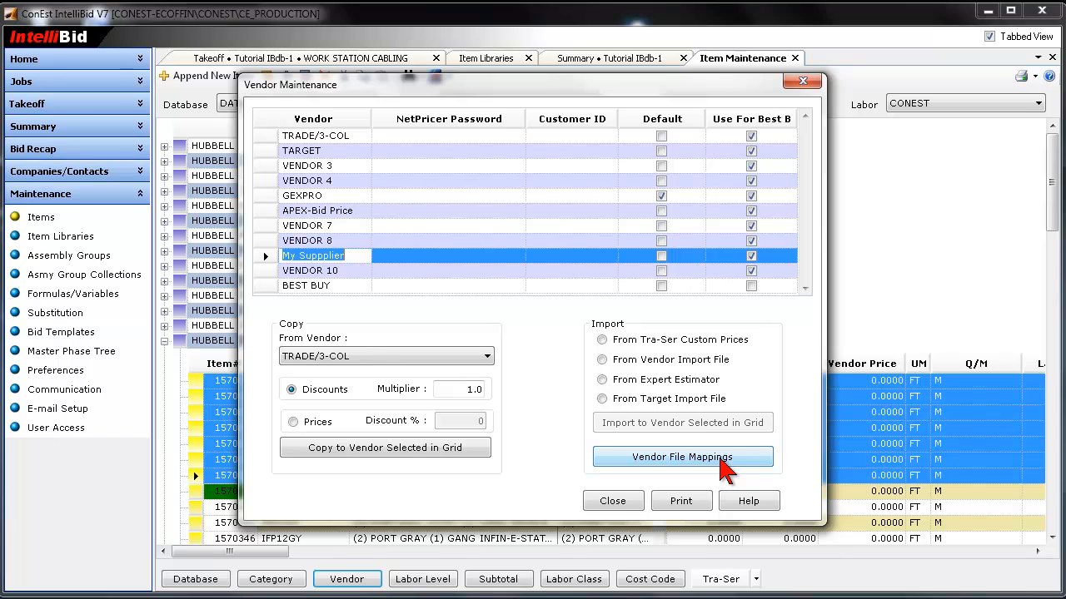
- Start a new vendor file mapping from Supplier Price Update.xls on the Desktop, choosing the column-header line as its first row
{"action": "left_click", "coordinate": [723, 468]}
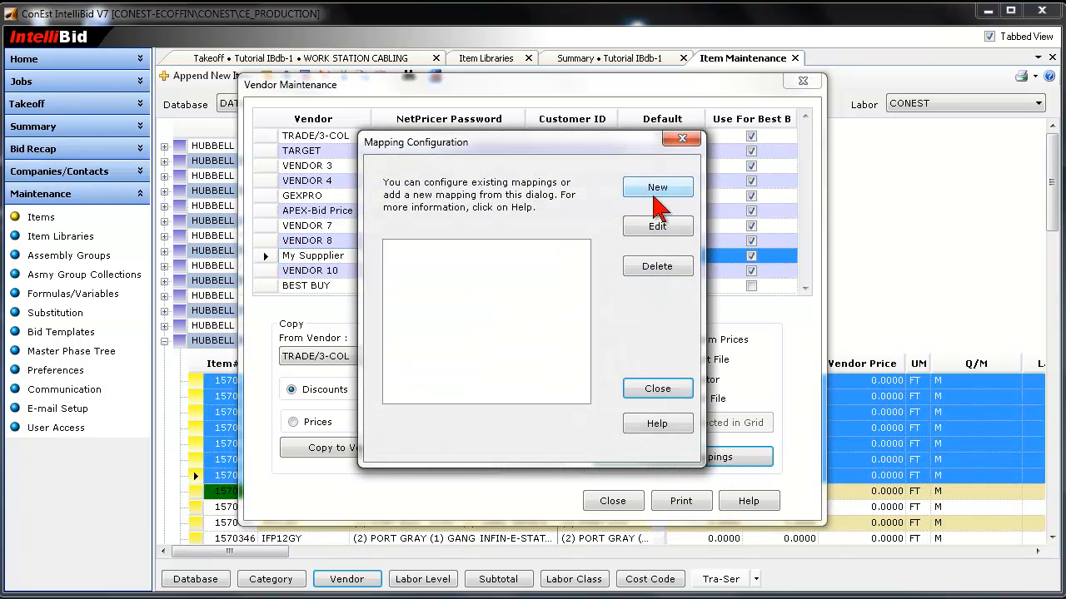
{"action": "left_click", "coordinate": [657, 190]}
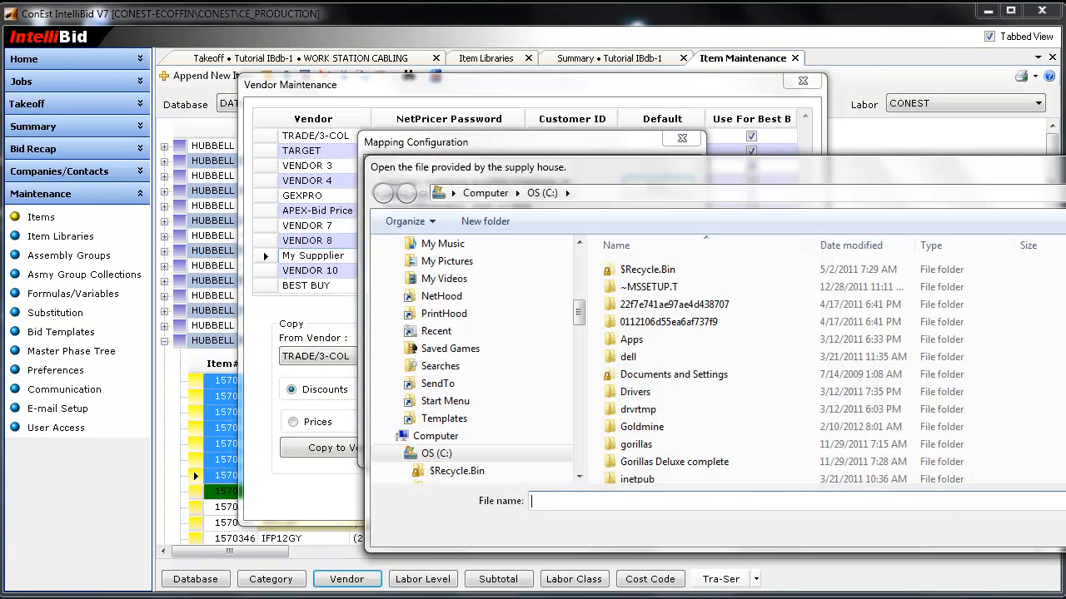
{"action": "left_click_drag", "start_coordinate": [578, 317], "coordinate": [578, 264]}
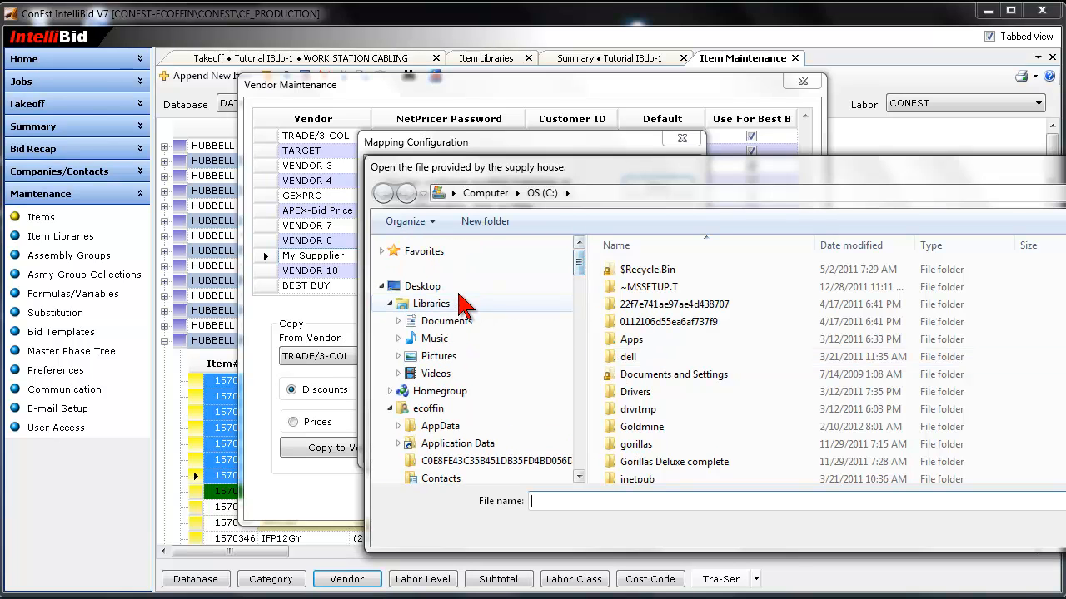
{"action": "left_click", "coordinate": [423, 286]}
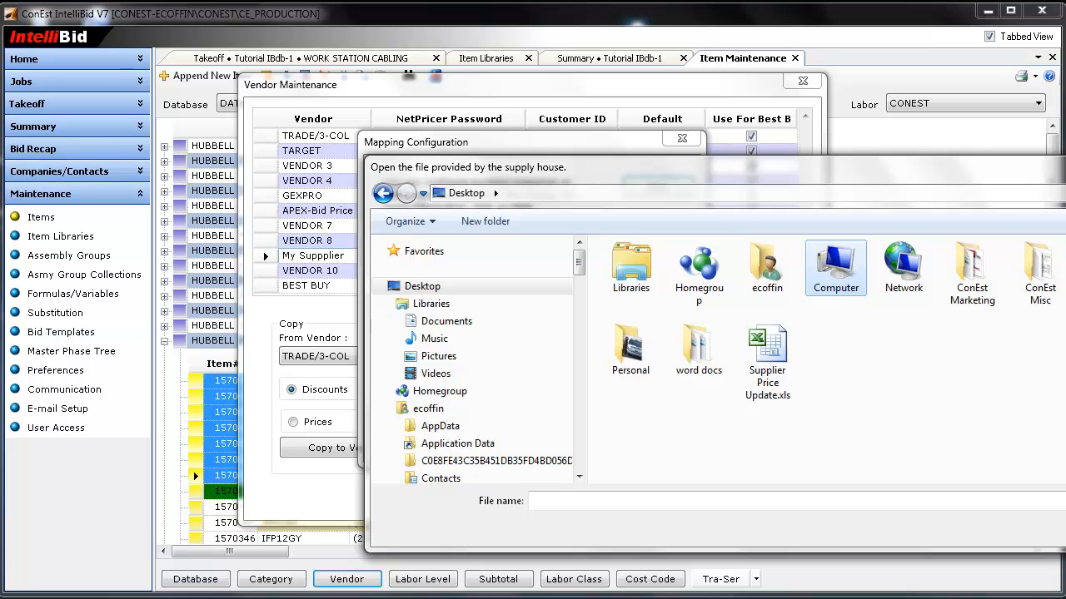
{"action": "left_click", "coordinate": [795, 360]}
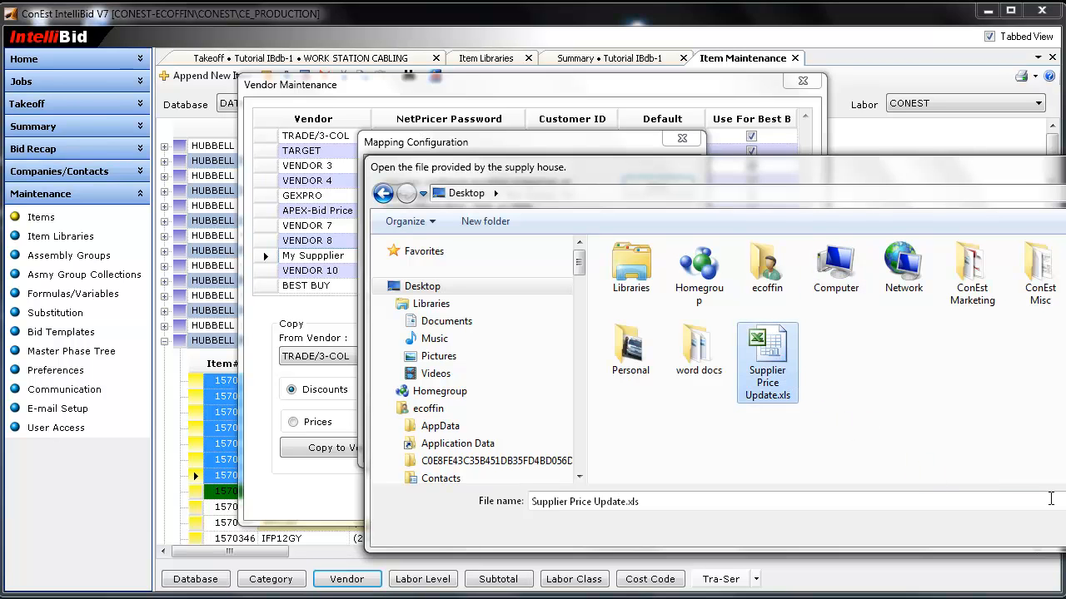
{"action": "key", "text": "Return"}
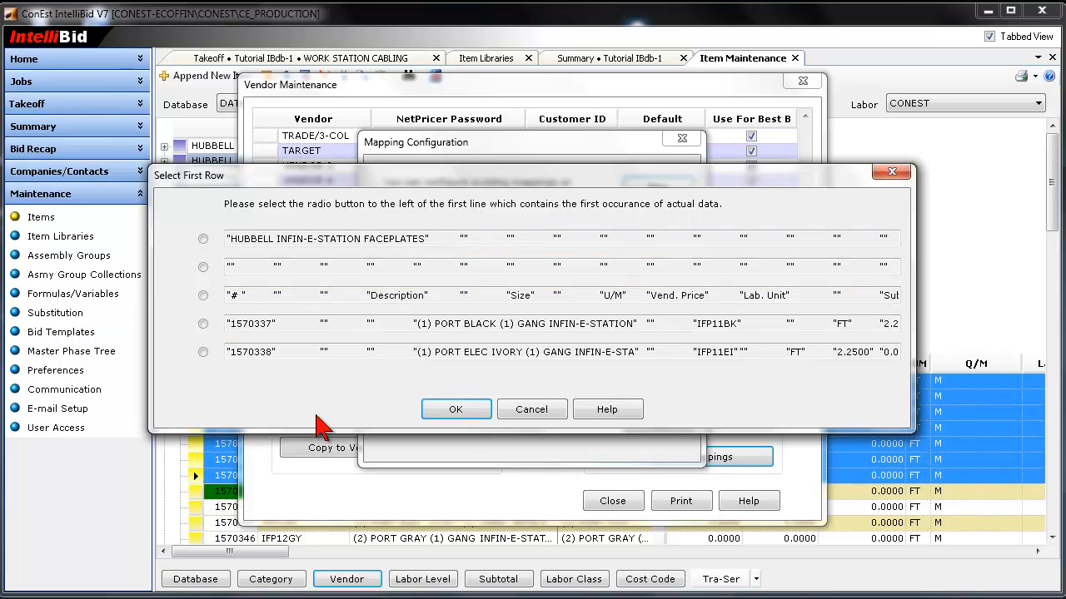
{"action": "left_click", "coordinate": [203, 295]}
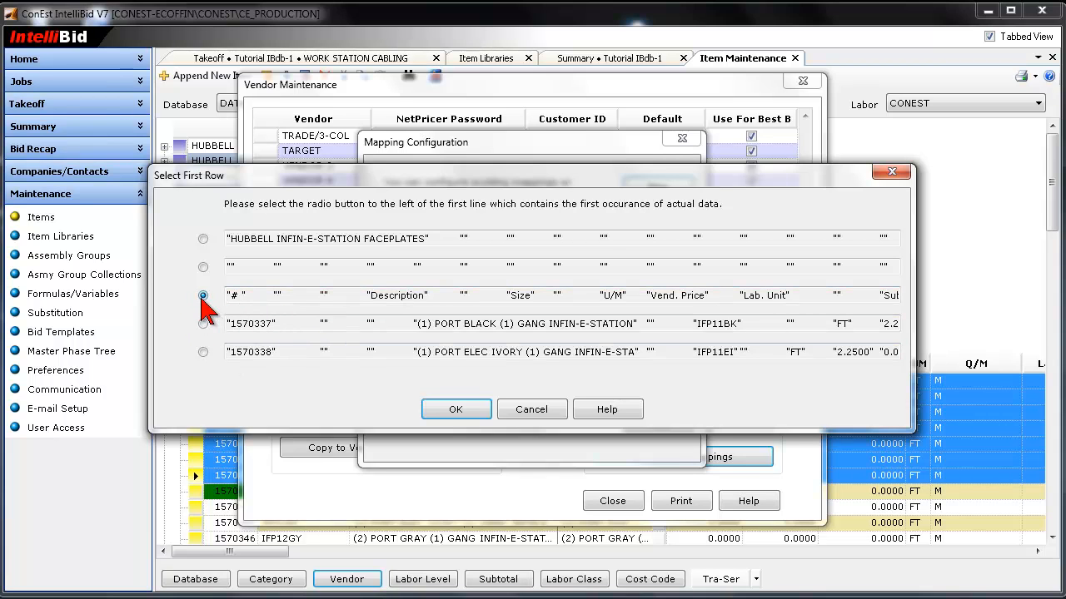
{"action": "left_click", "coordinate": [457, 410]}
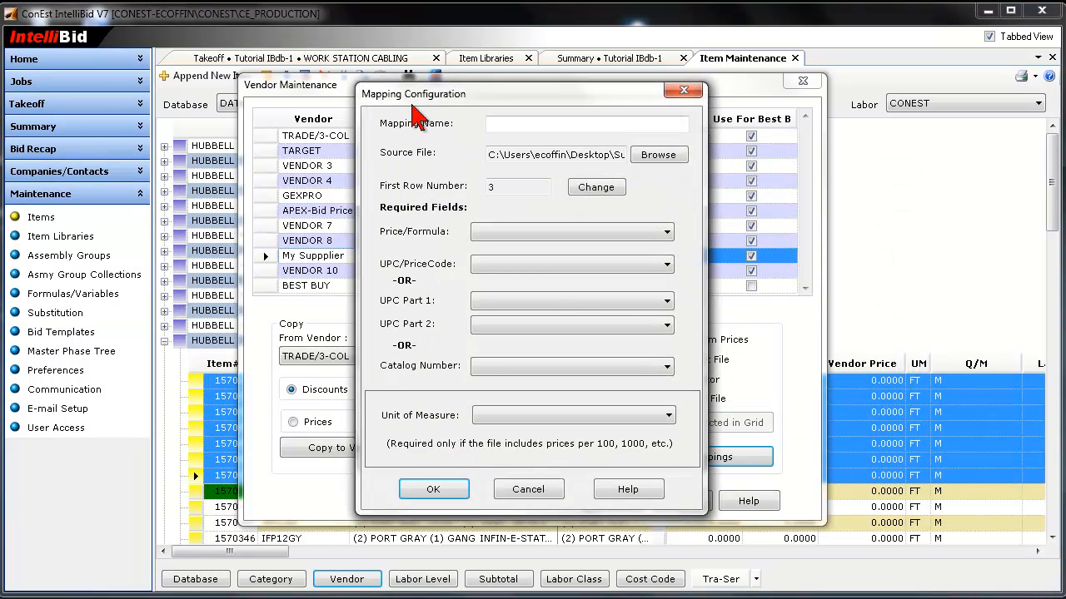
- Name the mapping "Supplier Update Test", map Price/Formula to Vend. Price and Catalog Number to Catalog Number, then save it and close the mapping list
{"action": "left_click", "coordinate": [505, 133]}
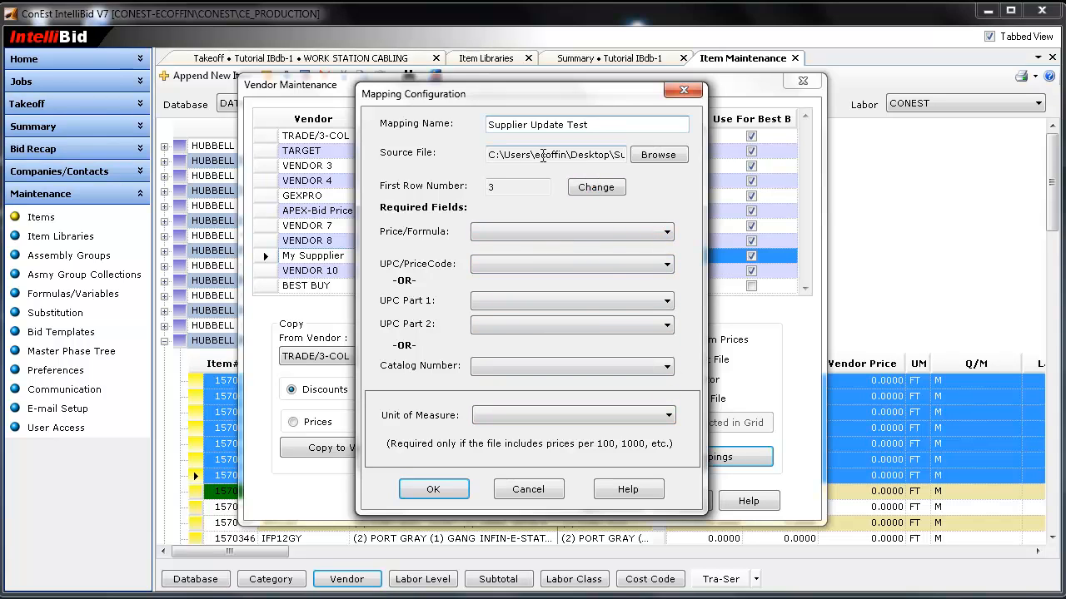
{"action": "left_click", "coordinate": [574, 154]}
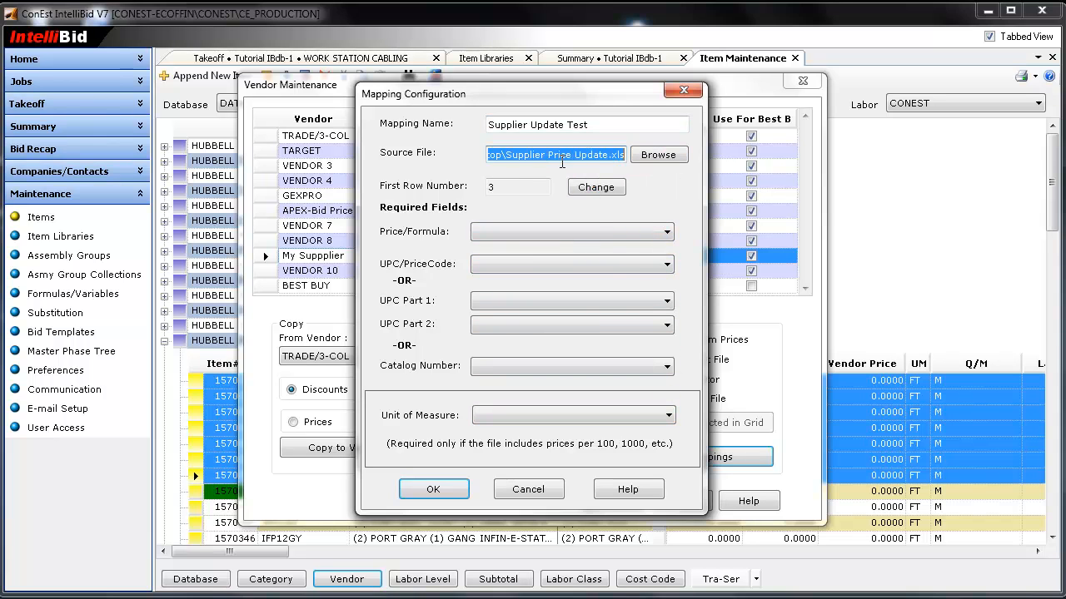
{"action": "left_click", "coordinate": [575, 234]}
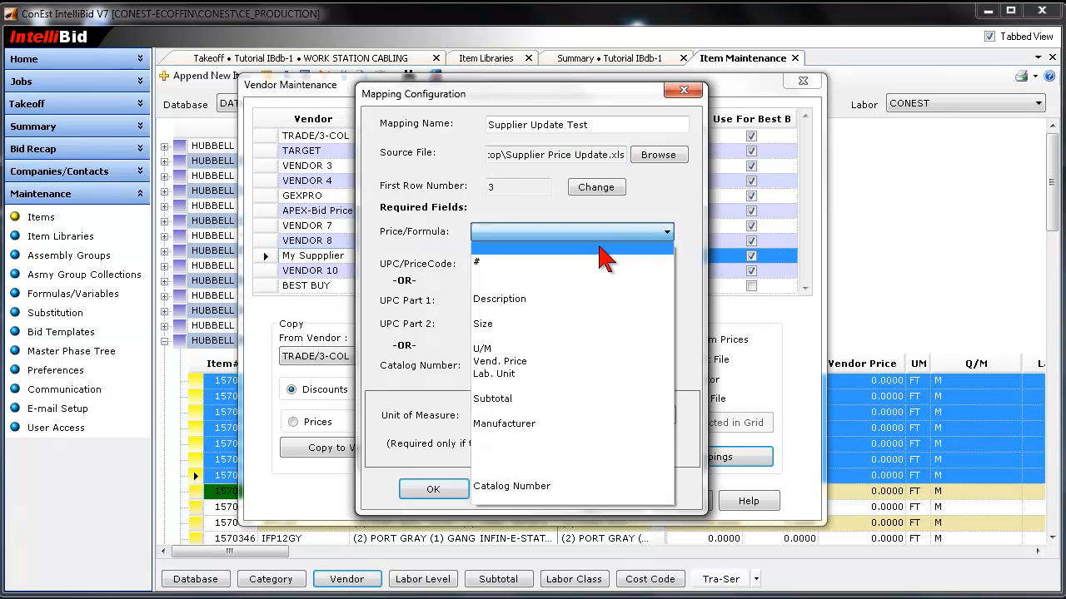
{"action": "left_click", "coordinate": [509, 363]}
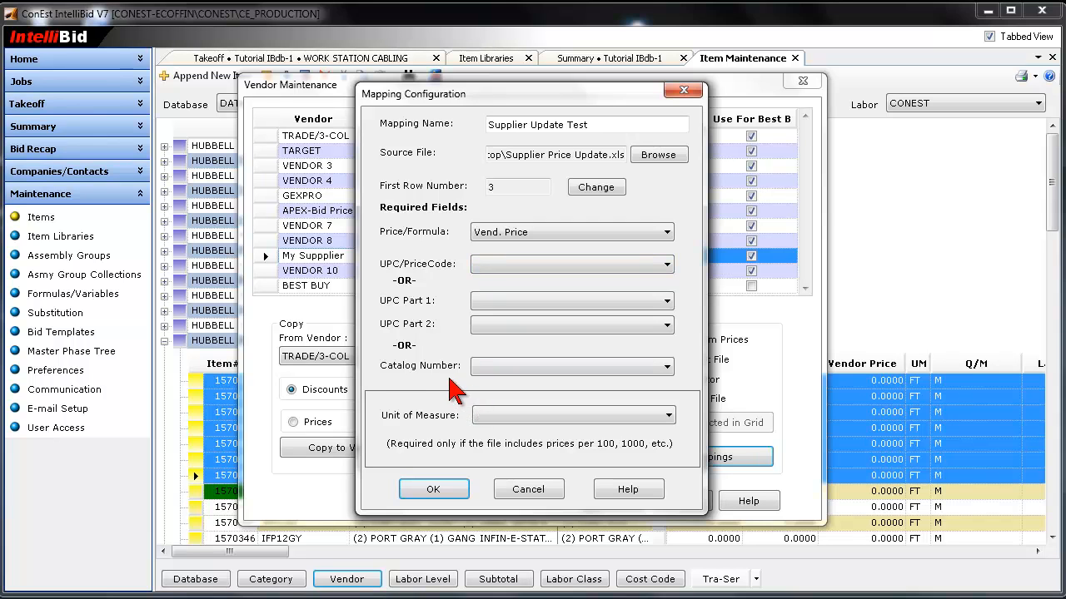
{"action": "left_click", "coordinate": [491, 371]}
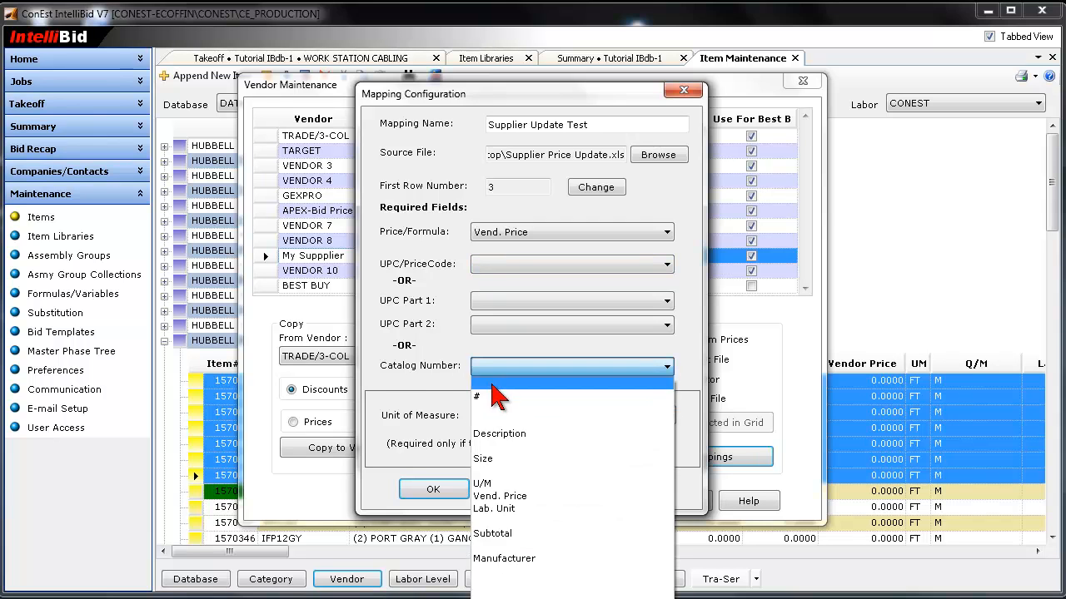
{"action": "left_click", "coordinate": [541, 546]}
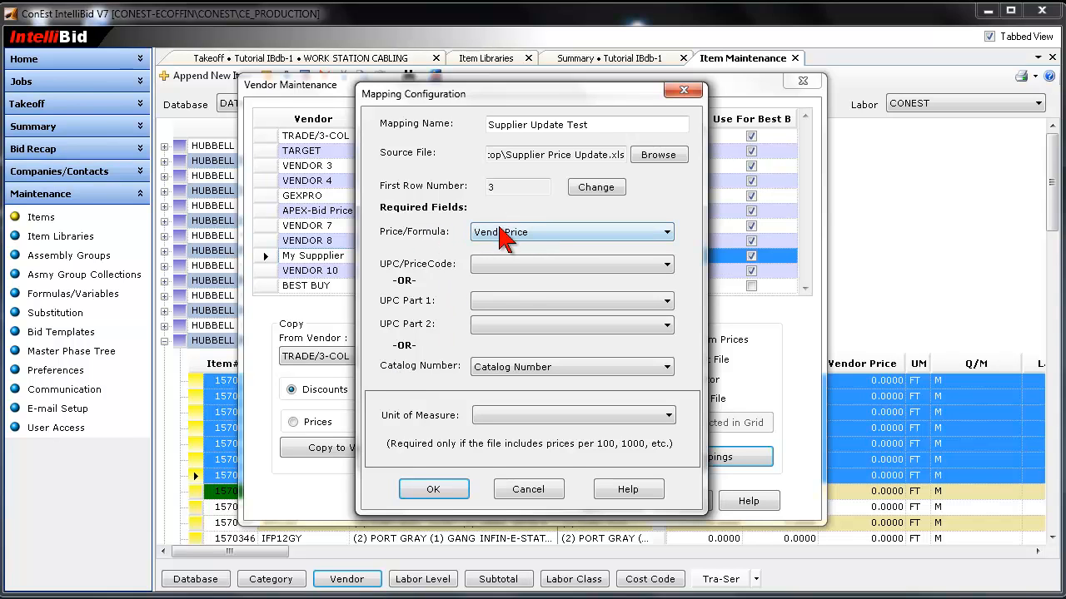
{"action": "left_click", "coordinate": [434, 490]}
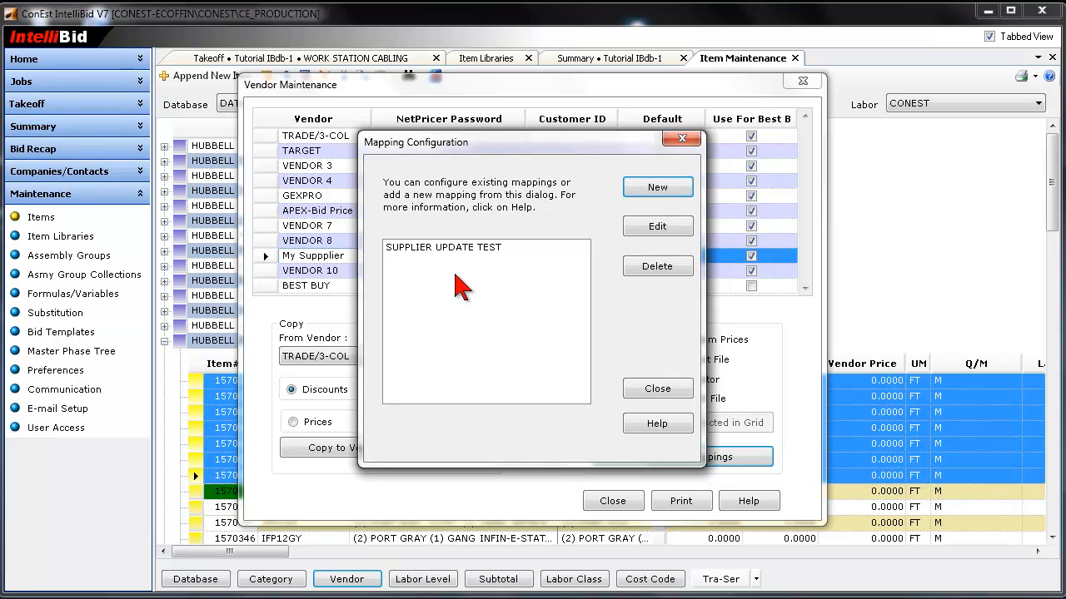
{"action": "left_click", "coordinate": [673, 391]}
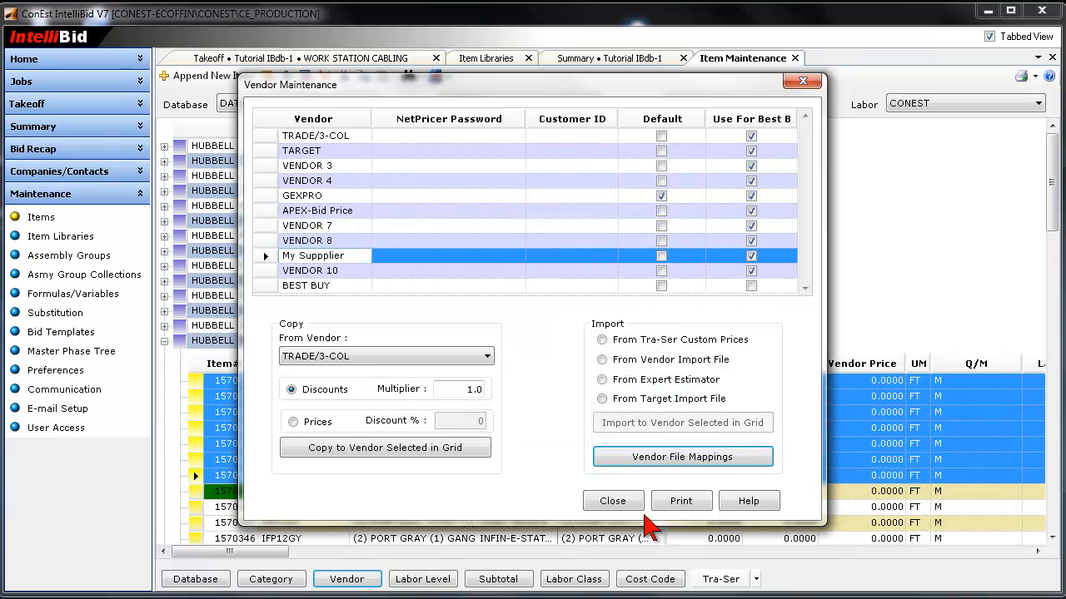
- Start a vendor import file import into the "My Suppplier" vendor, using the SUPPLIER UPDATE TEST mapping configuration
{"action": "left_click", "coordinate": [261, 256]}
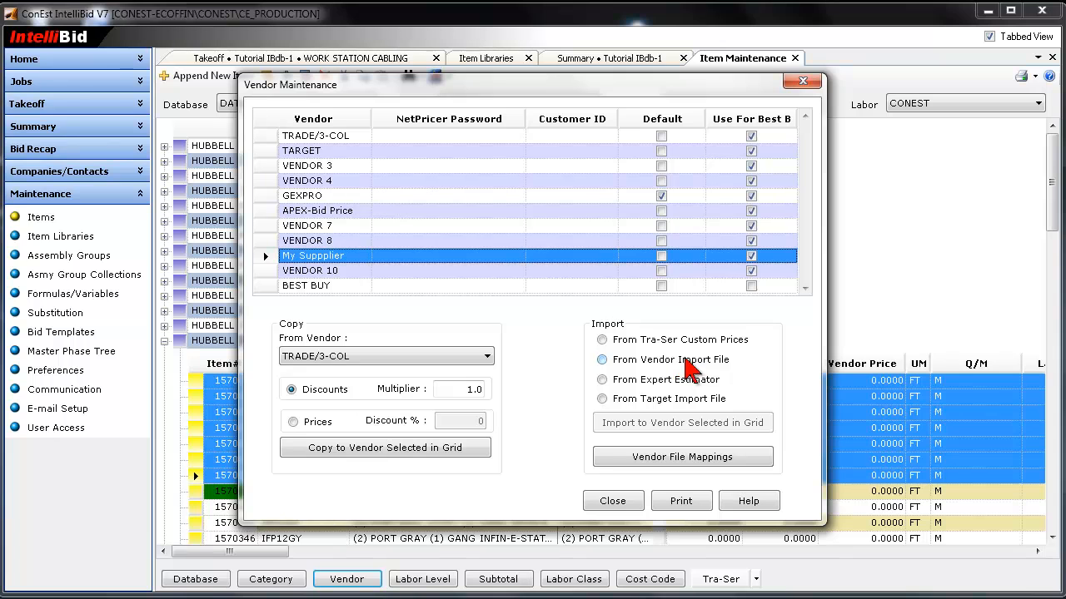
{"action": "left_click", "coordinate": [602, 360]}
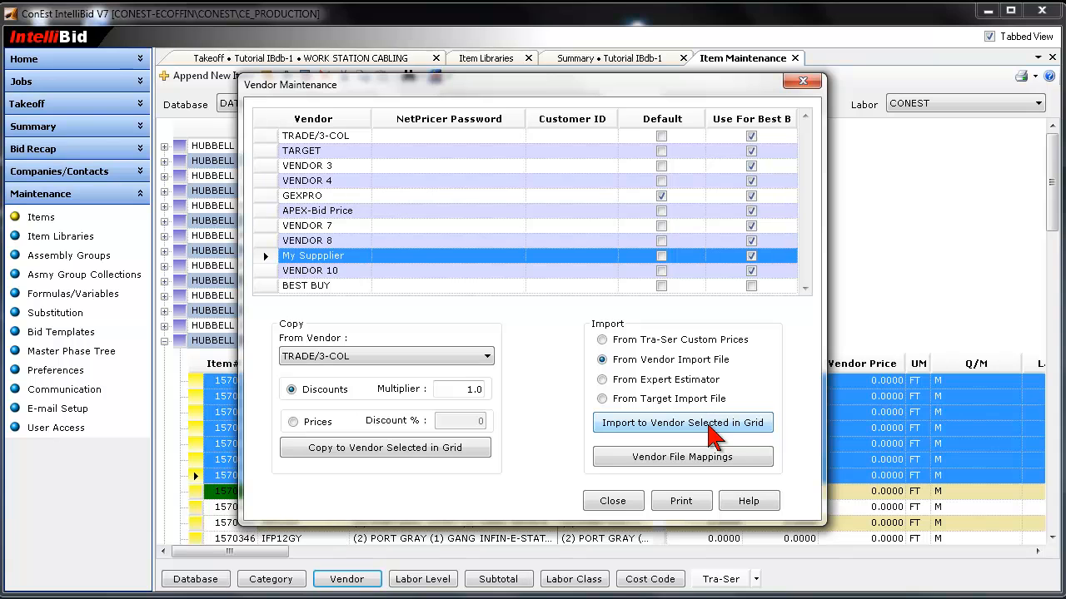
{"action": "left_click", "coordinate": [630, 426]}
{"action": "left_click", "coordinate": [440, 252]}
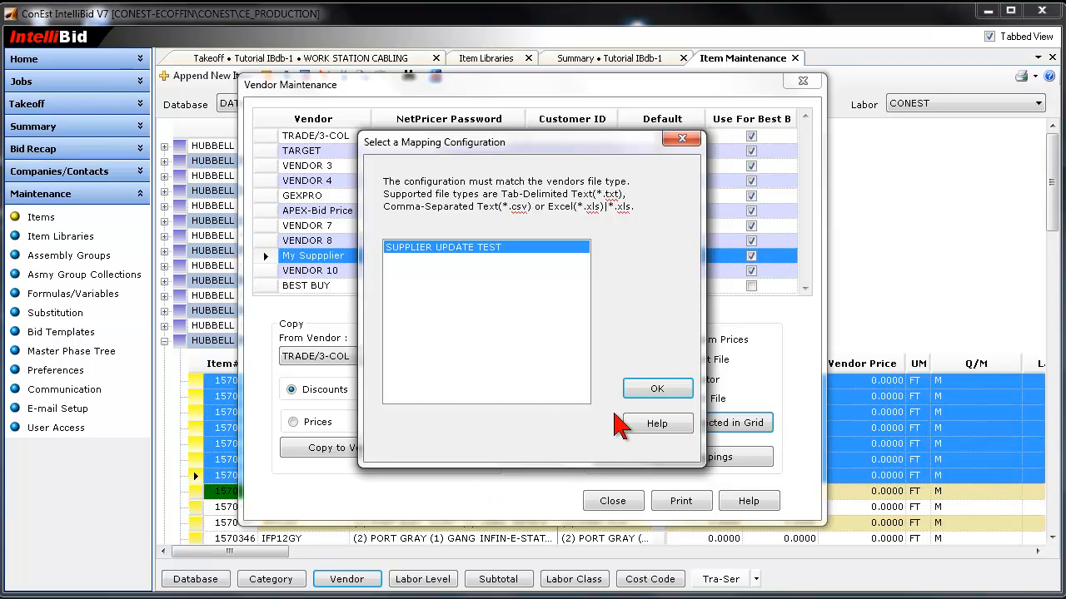
{"action": "left_click", "coordinate": [649, 390]}
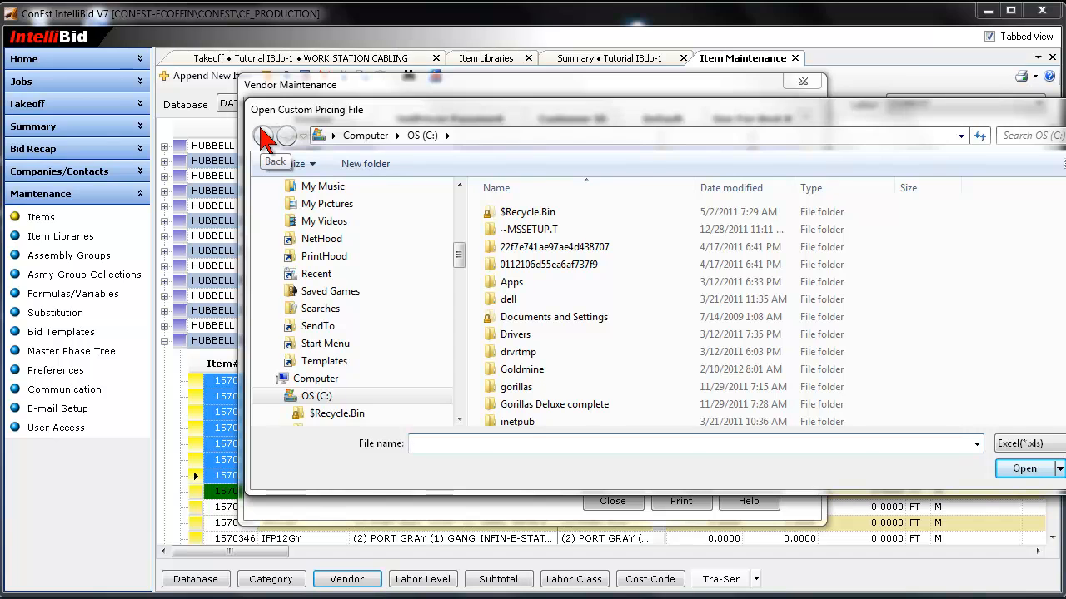
- Import the prices from Supplier Price Update.xls on the Desktop and close the unmatched items report
{"action": "left_click_drag", "start_coordinate": [457, 254], "coordinate": [458, 204]}
{"action": "left_click", "coordinate": [307, 232]}
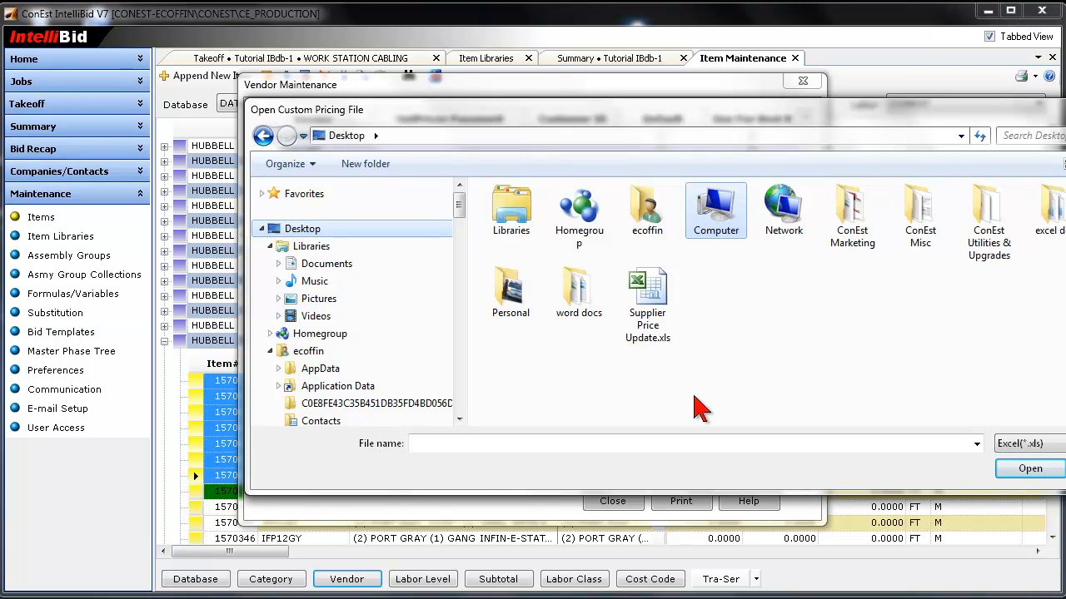
{"action": "left_click", "coordinate": [653, 296]}
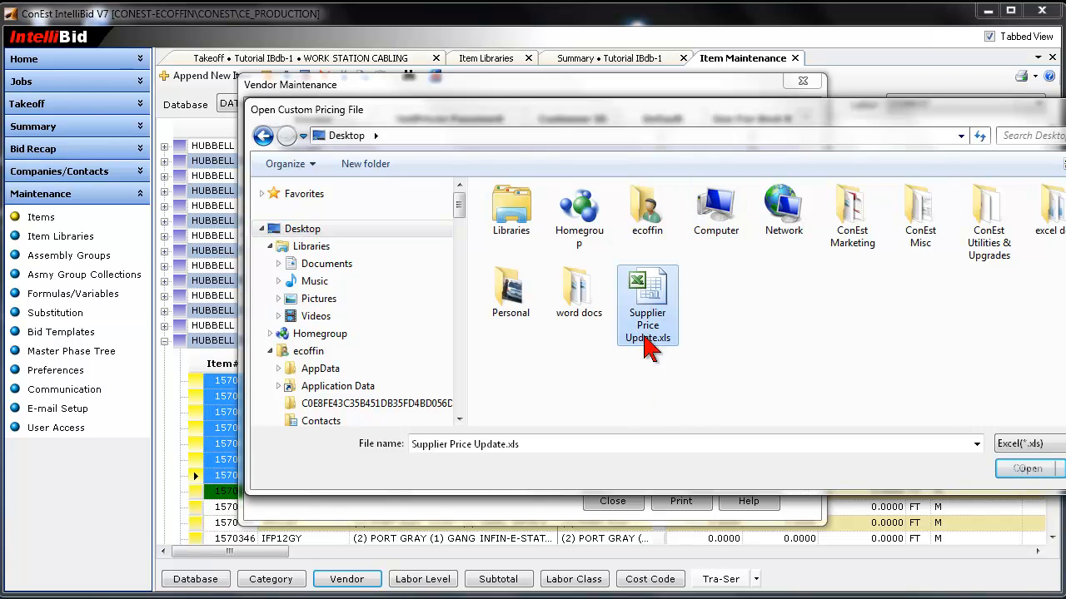
{"action": "left_click", "coordinate": [1011, 471]}
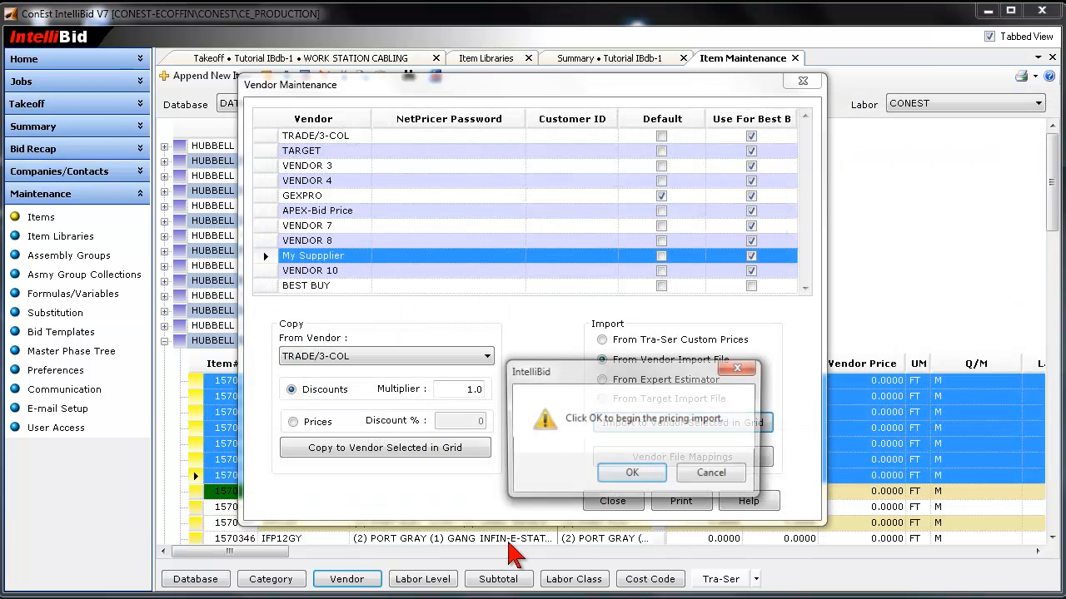
{"action": "left_click", "coordinate": [631, 476]}
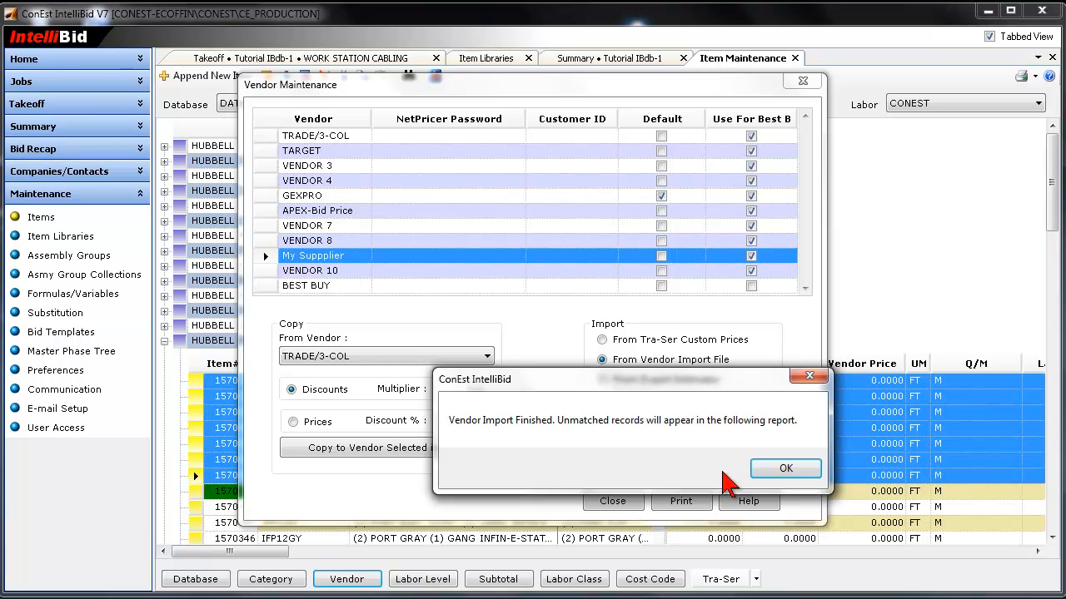
{"action": "left_click", "coordinate": [785, 468]}
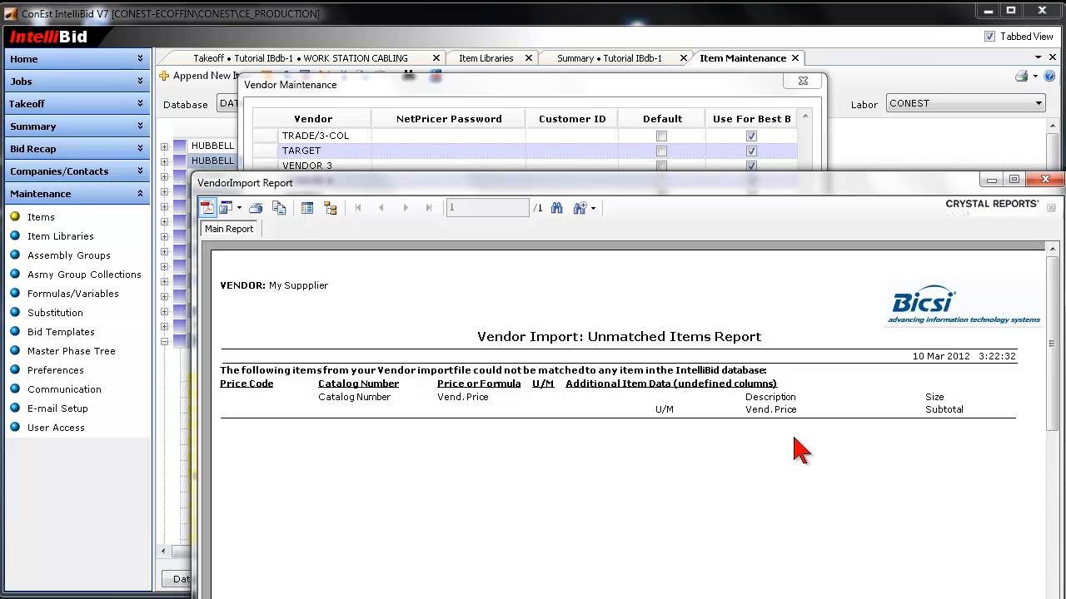
{"action": "left_click", "coordinate": [1045, 180]}
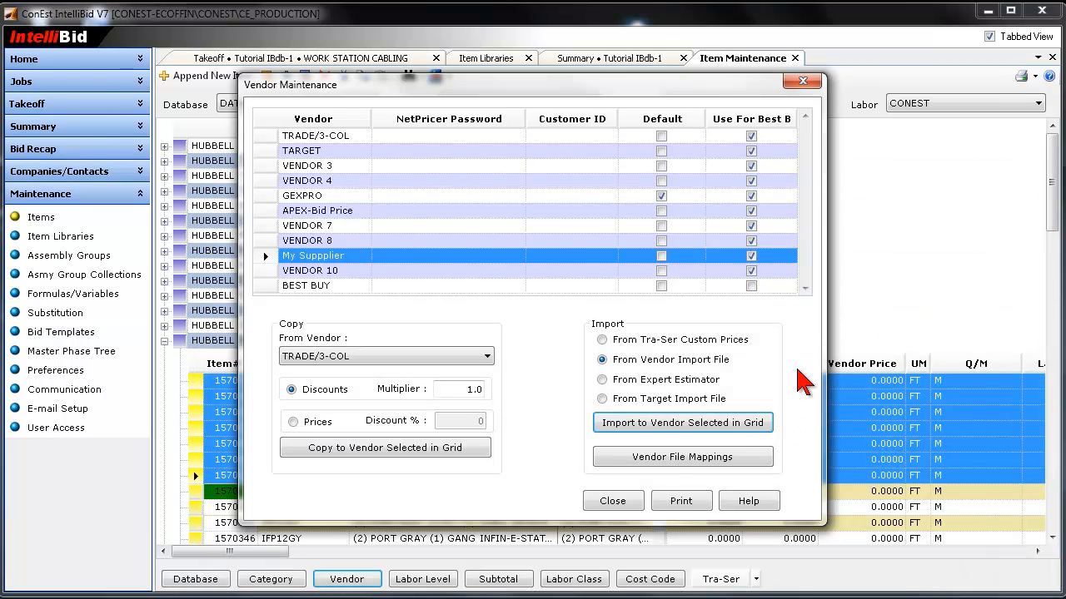
- Close Vendor Maintenance and switch the Item Maintenance vendor to "My Suppplier" for the Hubbell items
{"action": "left_click", "coordinate": [616, 500]}
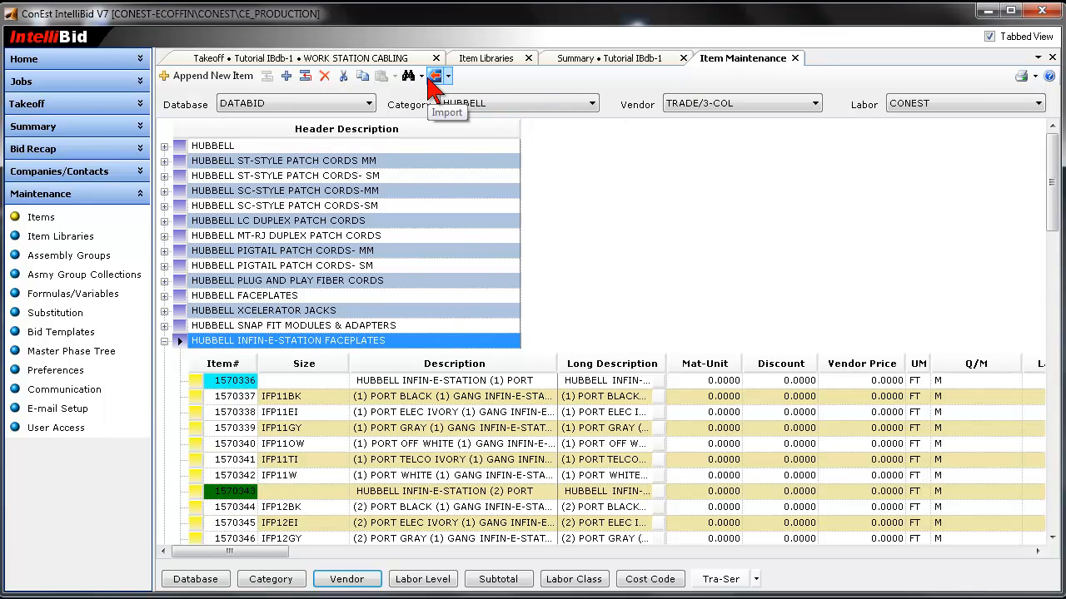
{"action": "left_click", "coordinate": [806, 106]}
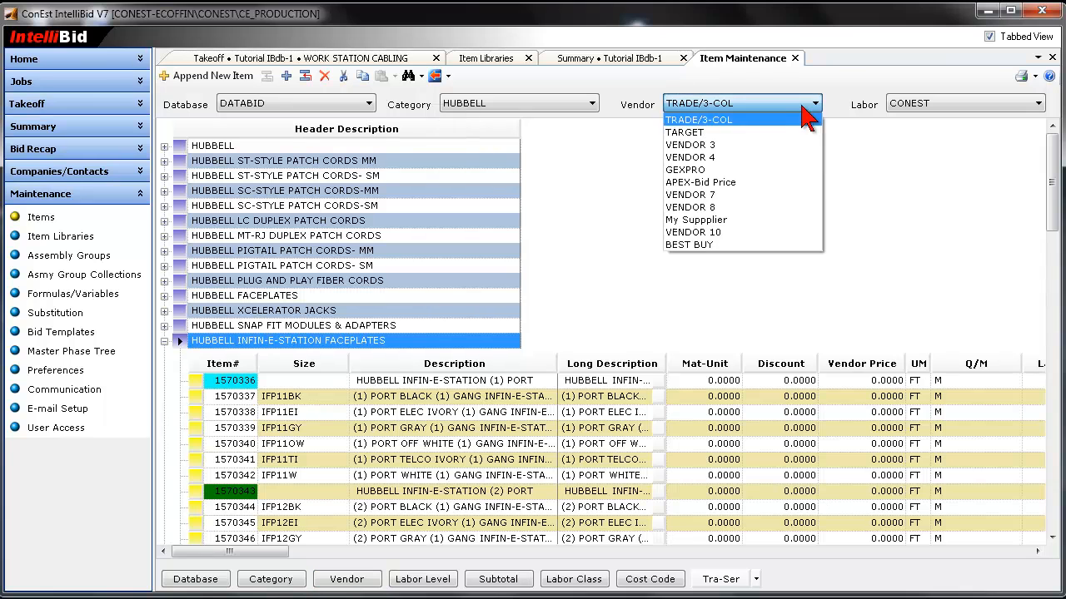
{"action": "left_click", "coordinate": [716, 220]}
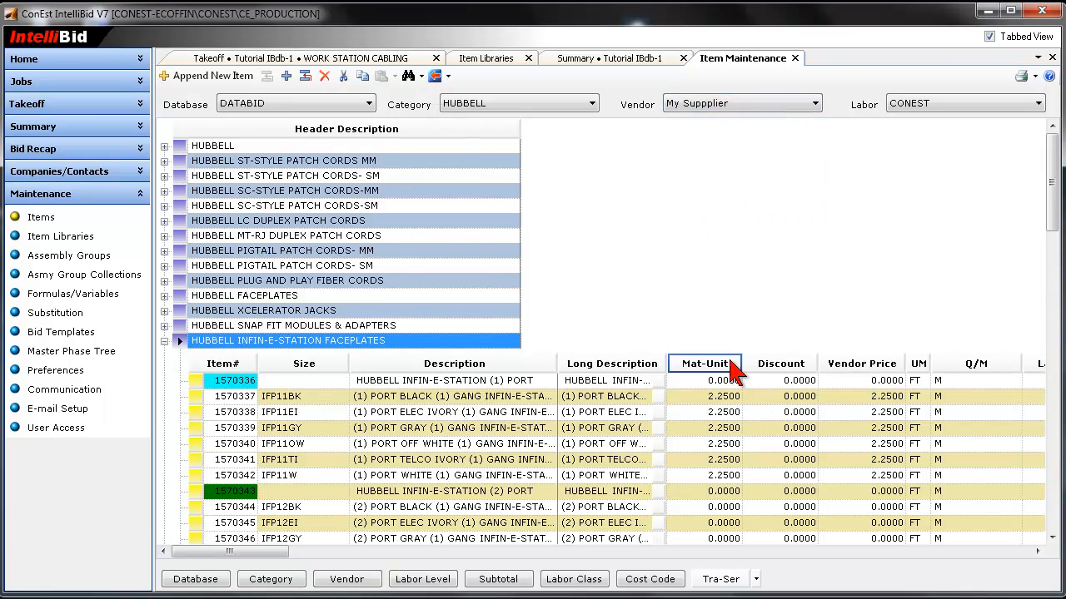